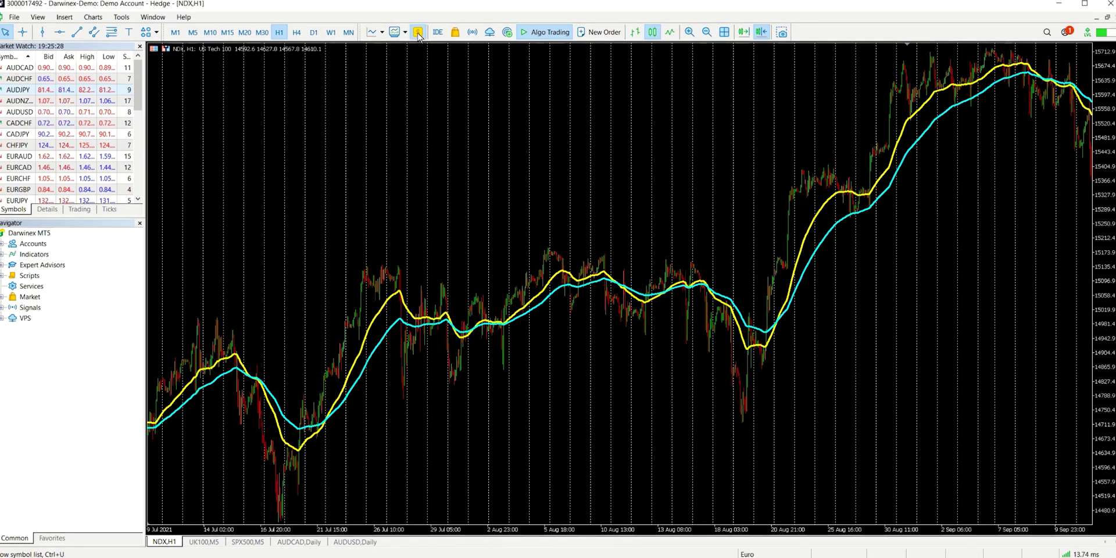
# In the Symbols window, select AUDCAD and show its bars on the Daily timeframe.
pyautogui.click(418, 32)
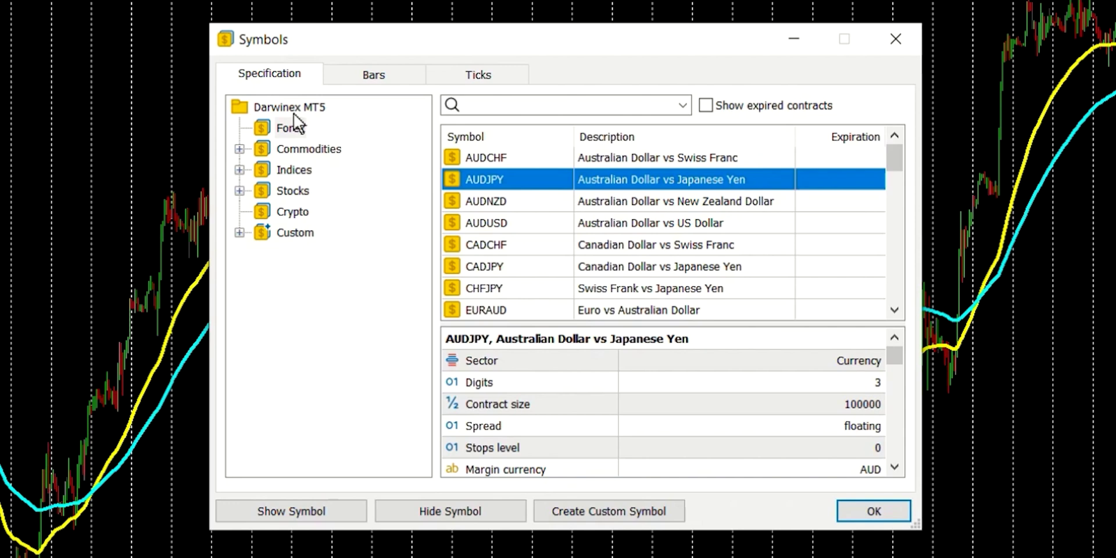
pyautogui.click(469, 139)
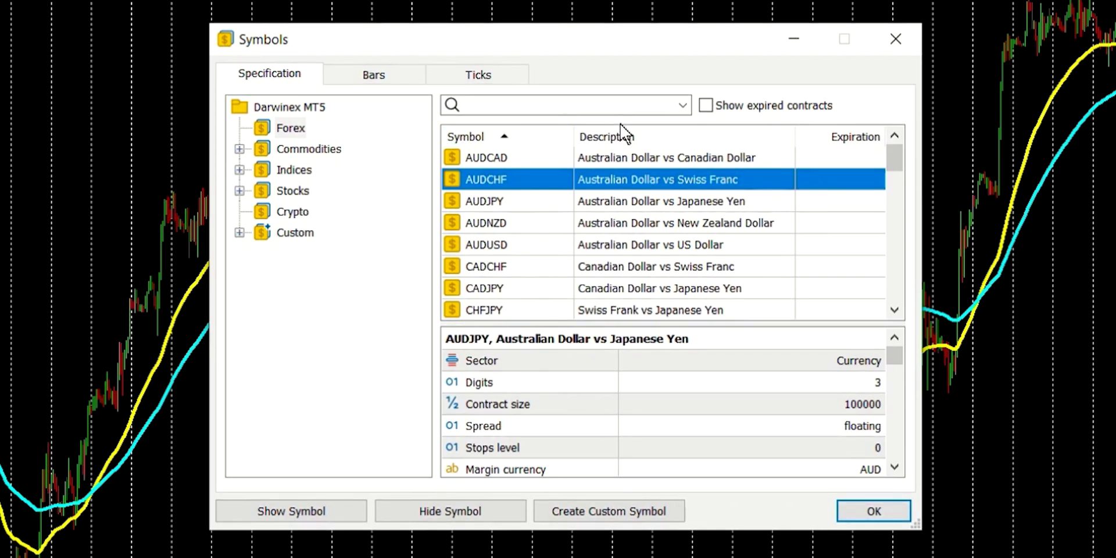
pyautogui.click(498, 156)
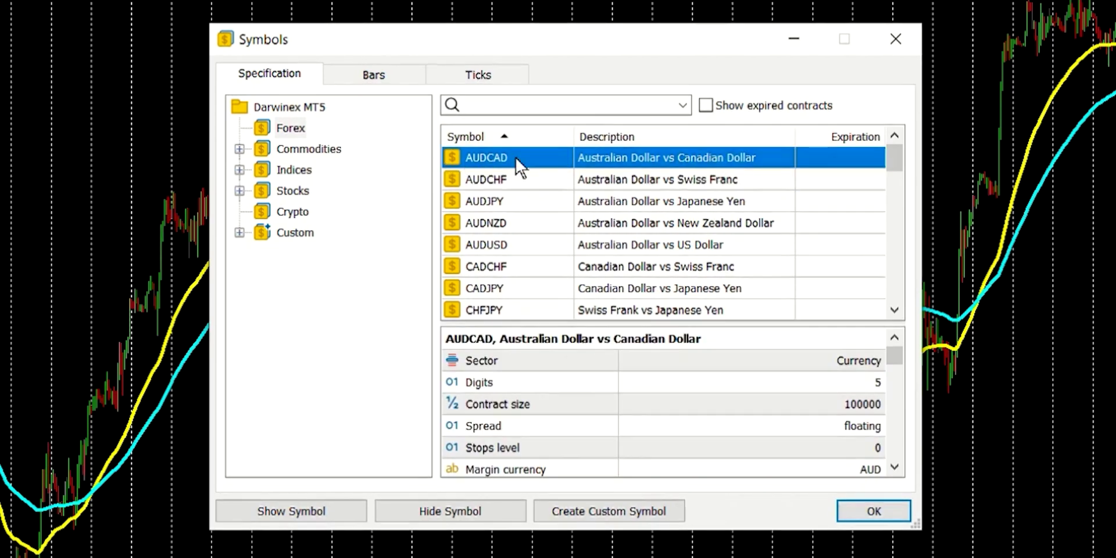
pyautogui.click(393, 74)
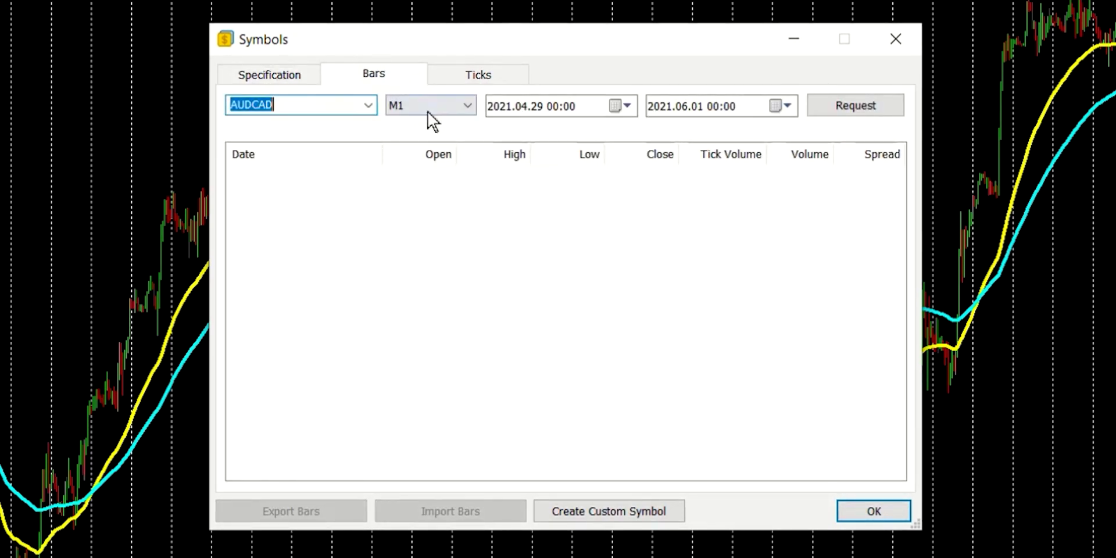
pyautogui.click(468, 106)
pyautogui.click(469, 105)
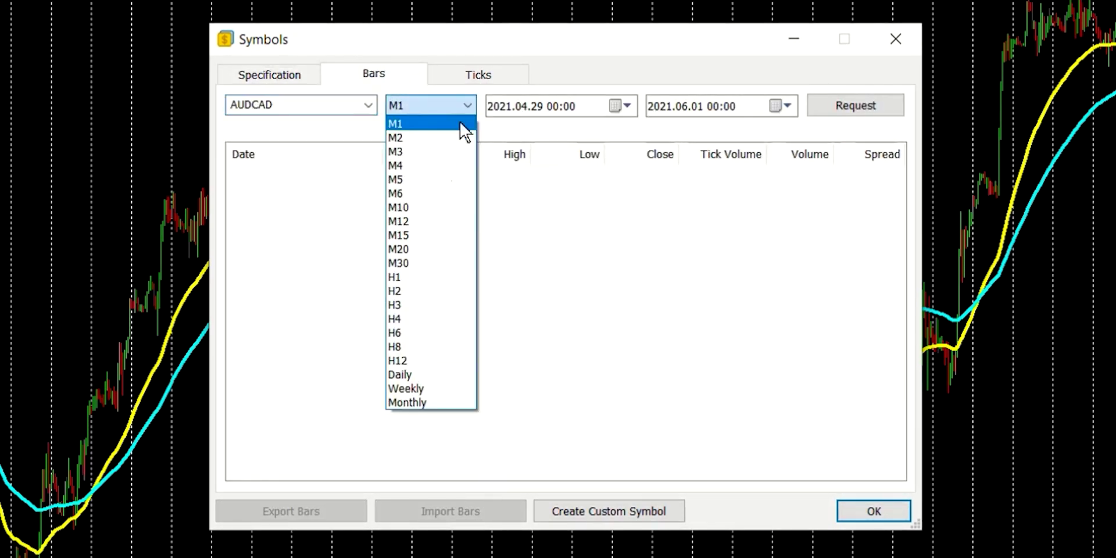
pyautogui.click(415, 373)
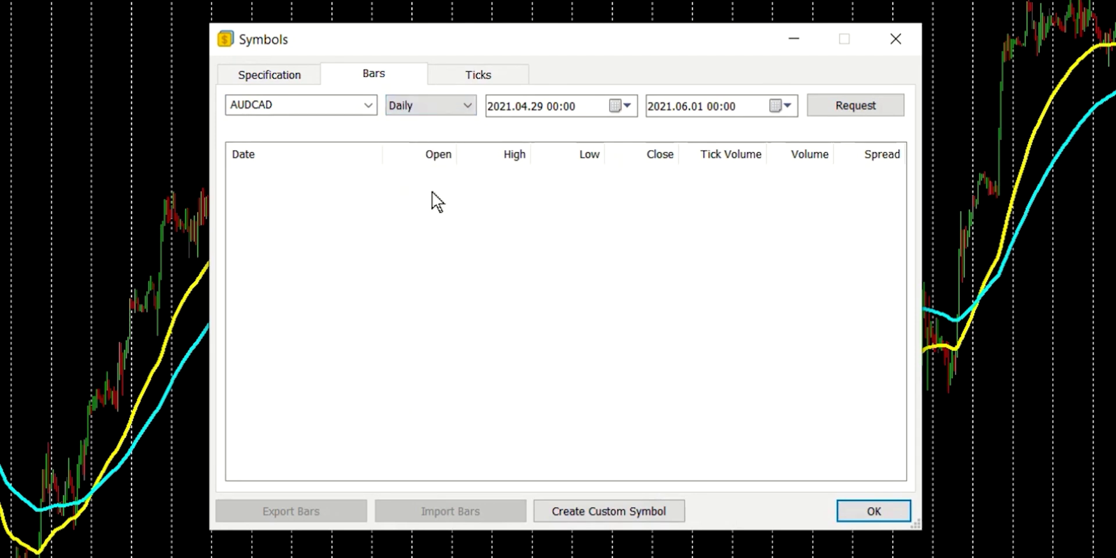
# Set the bar date range from 29 April 2011 to 4 February 2022.
pyautogui.click(630, 109)
pyautogui.doubleClick(542, 132)
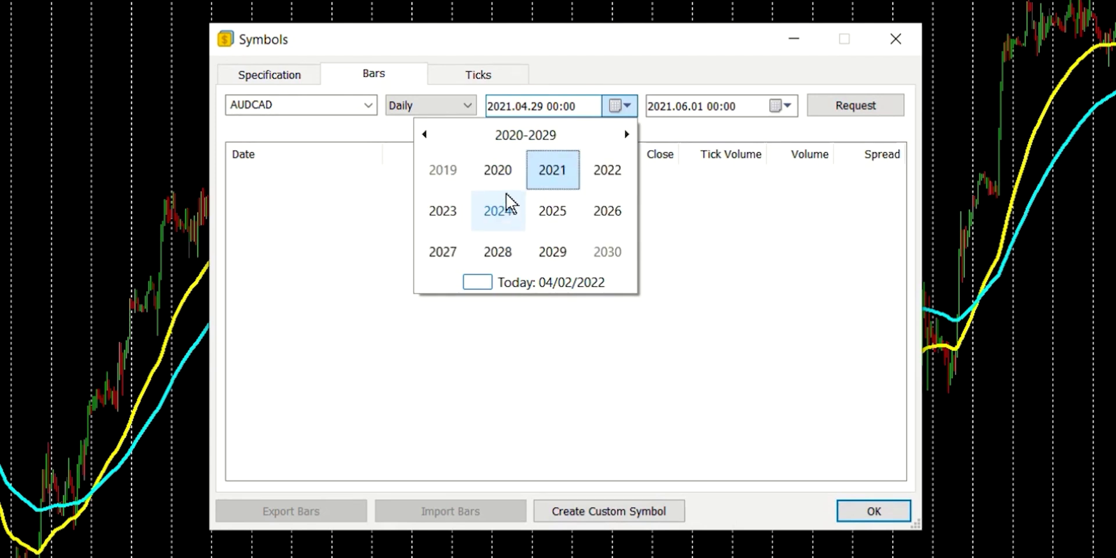
pyautogui.click(426, 134)
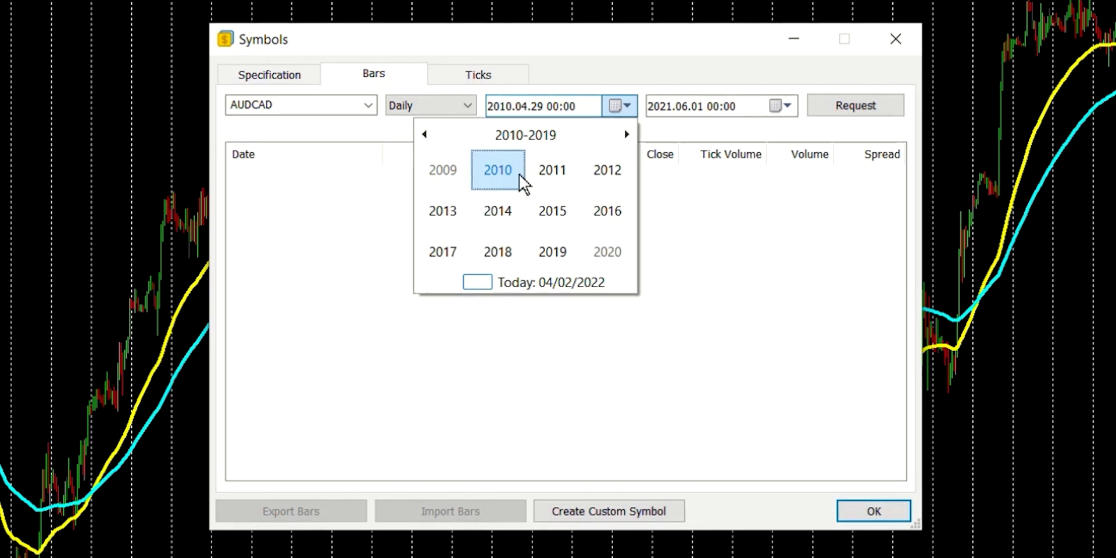
pyautogui.click(551, 170)
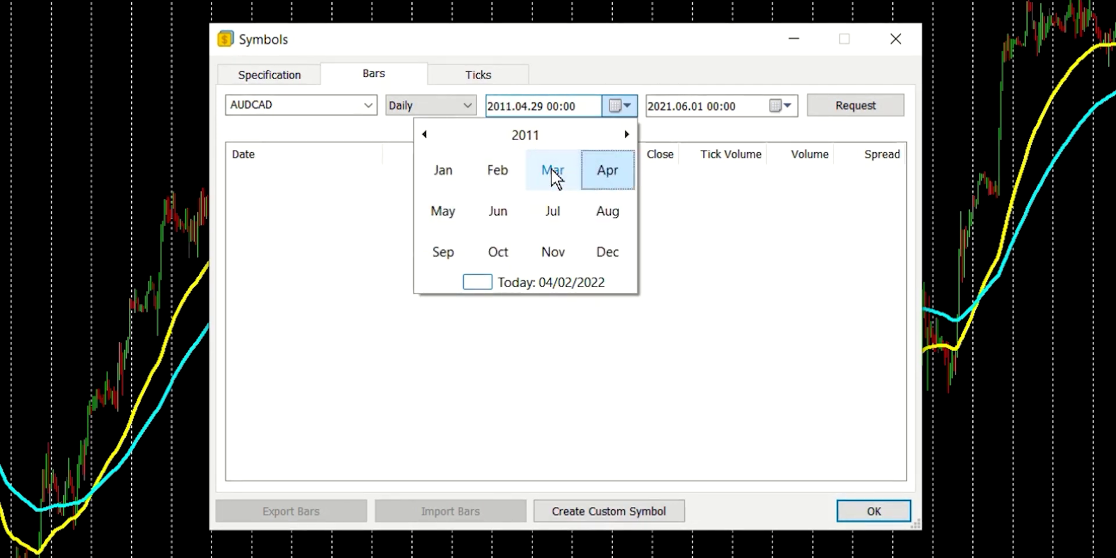
pyautogui.click(603, 171)
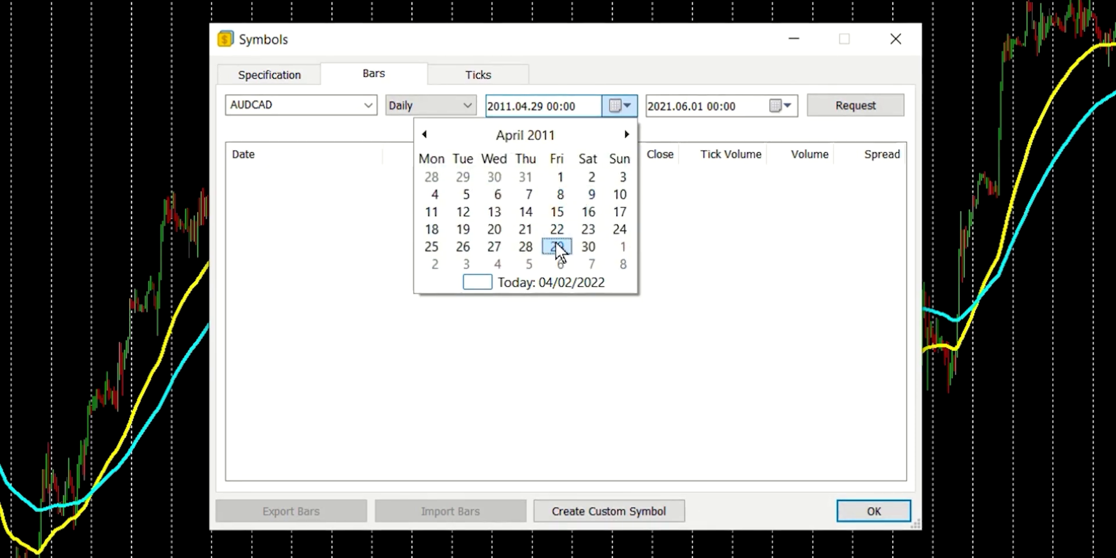
pyautogui.click(556, 246)
pyautogui.click(785, 106)
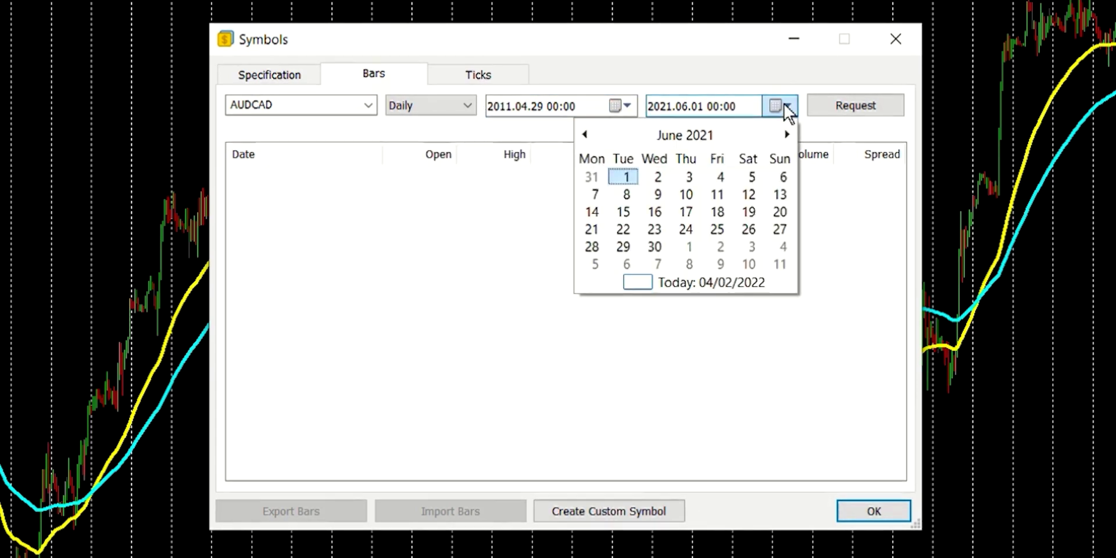
pyautogui.click(724, 135)
pyautogui.click(686, 137)
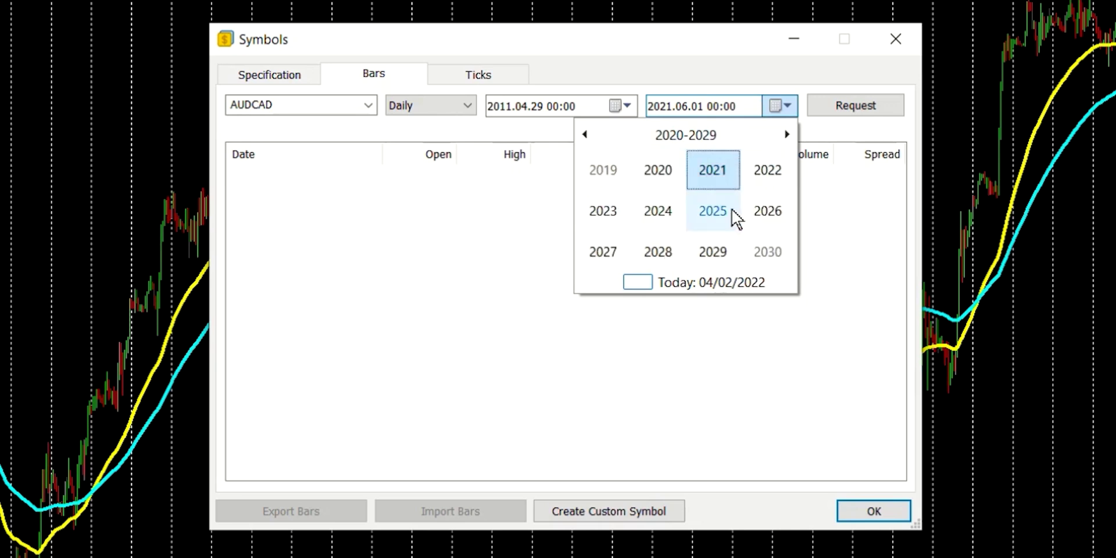
pyautogui.click(778, 169)
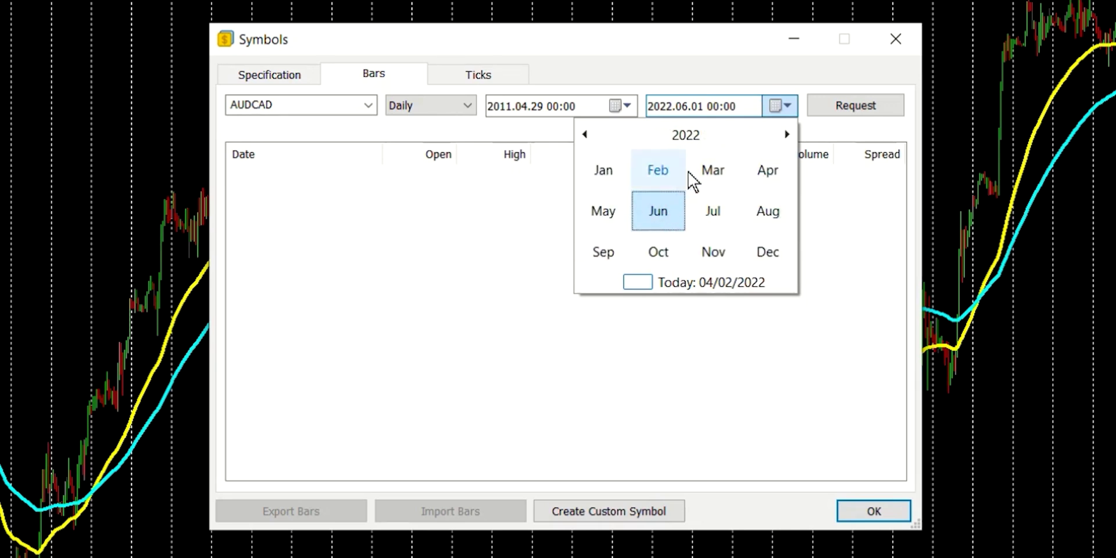
pyautogui.click(646, 176)
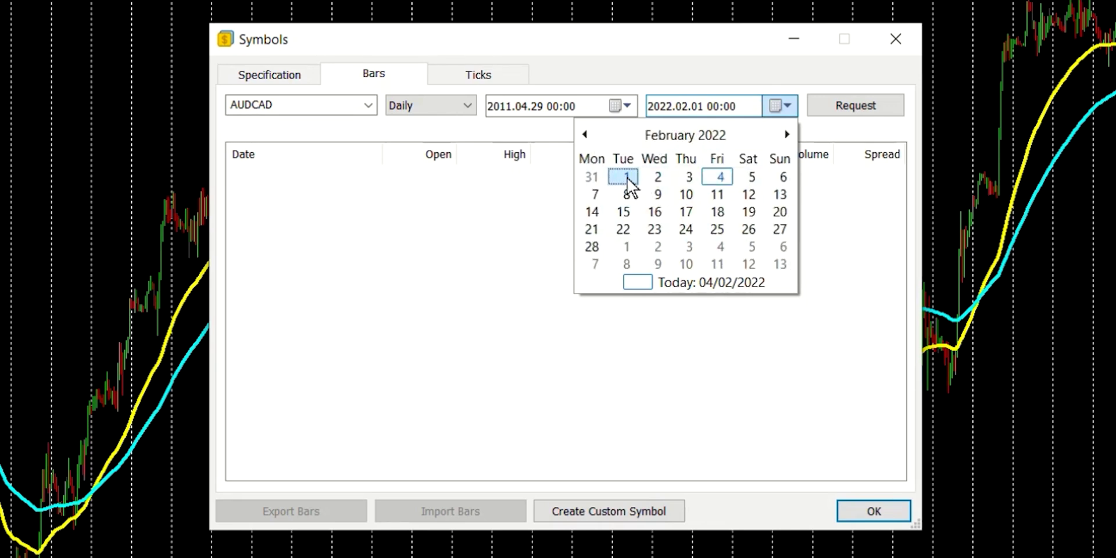
pyautogui.click(720, 178)
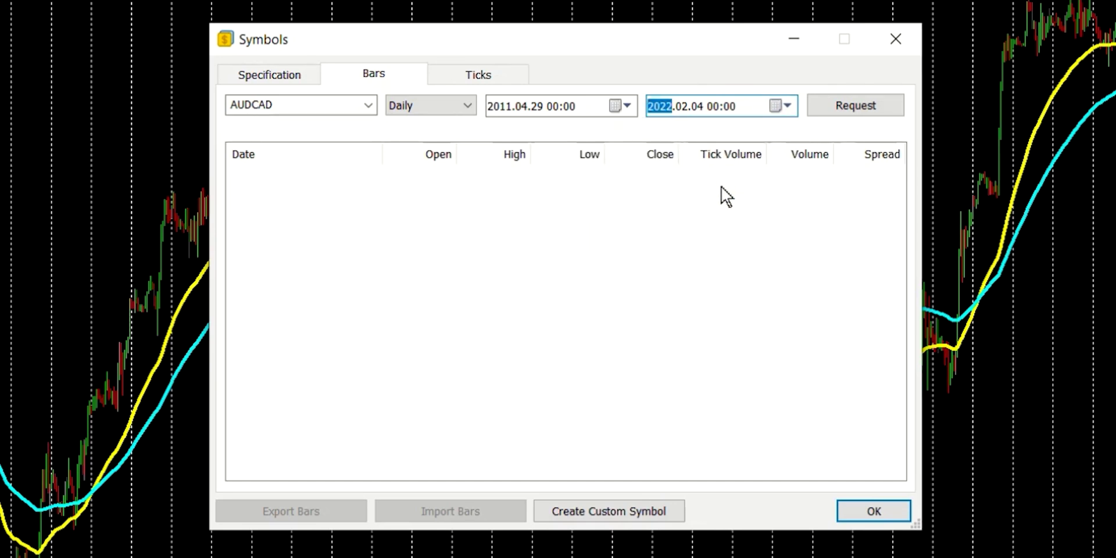
# Request the AUDCAD daily bars and export them as a CSV file.
pyautogui.click(855, 107)
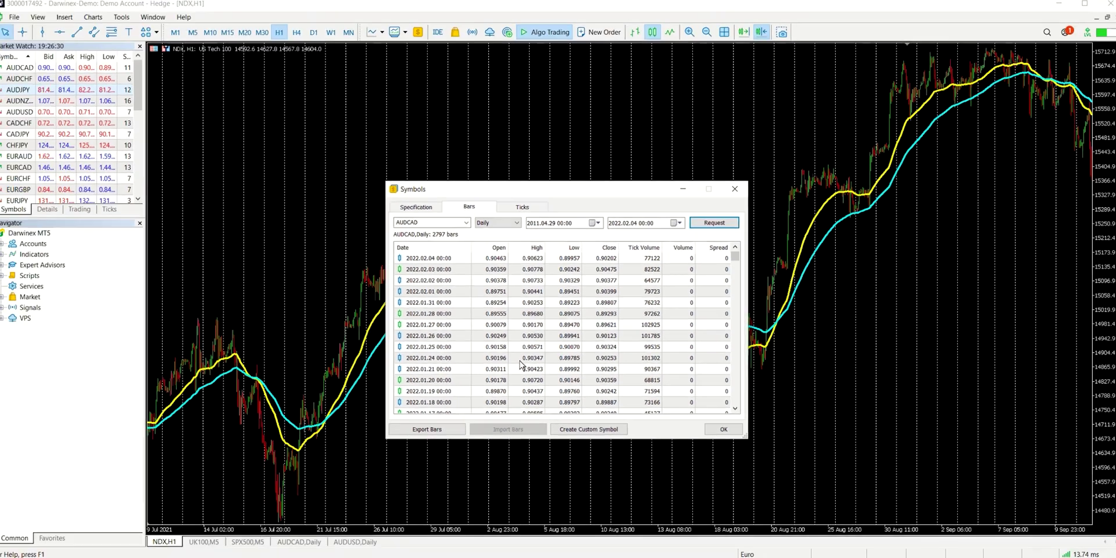
pyautogui.click(440, 431)
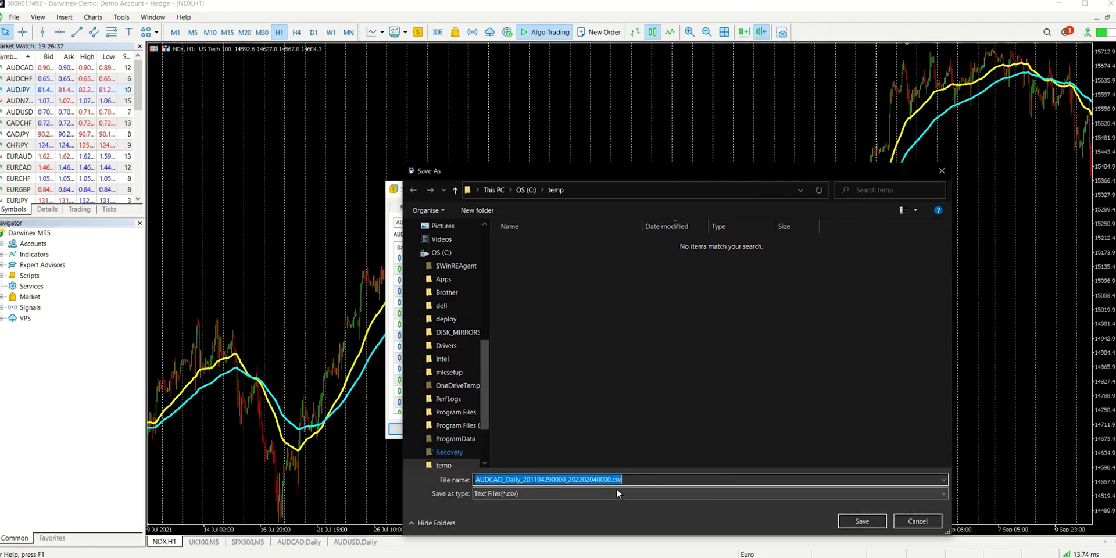
pyautogui.click(859, 520)
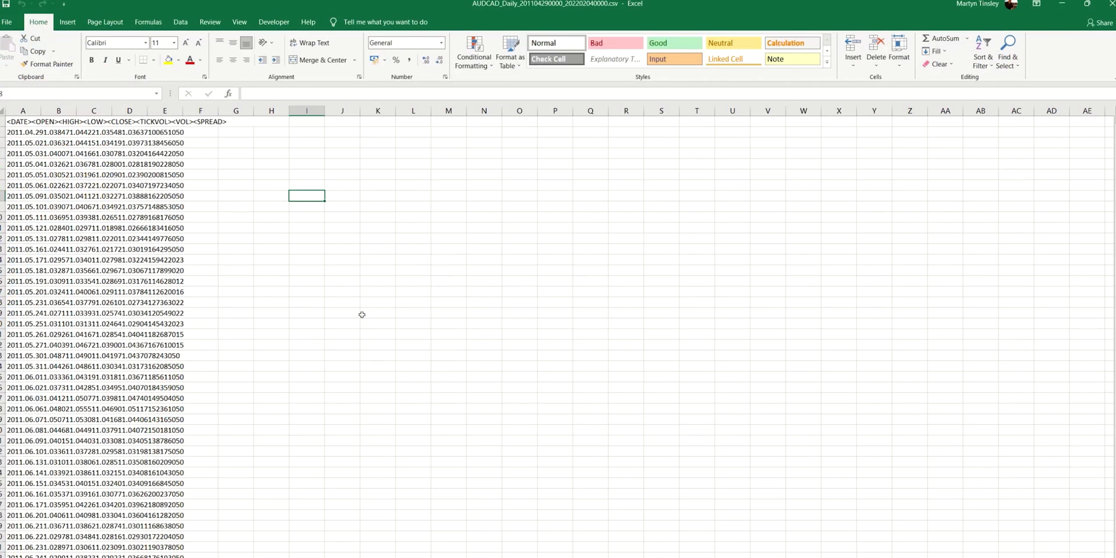
# Split column A with delimited Text to Columns into DATE, OPEN, HIGH, LOW, CLOSE, TICKVOL, VOL, SPREAD.
pyautogui.click(24, 112)
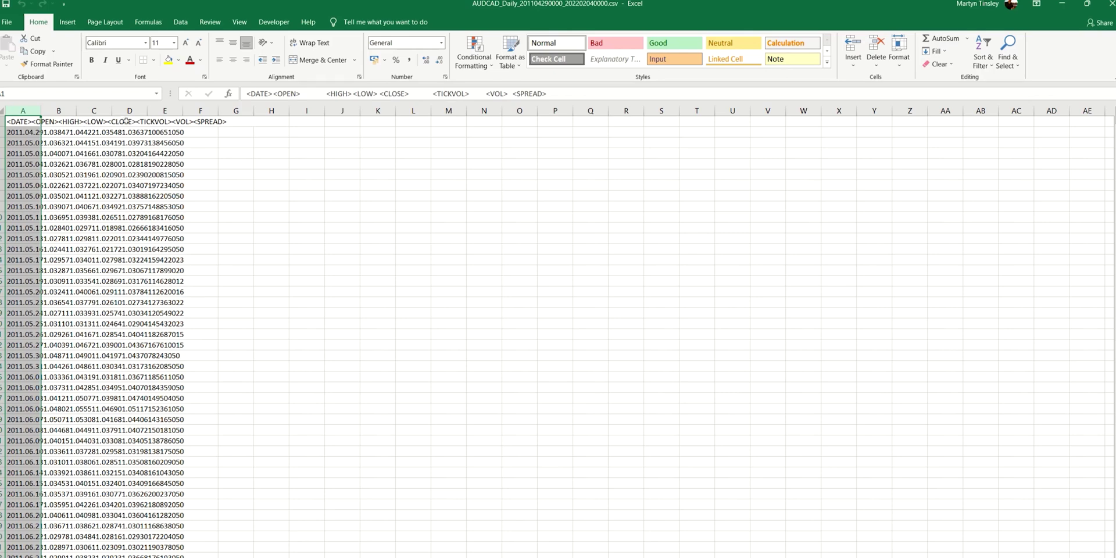
pyautogui.click(180, 22)
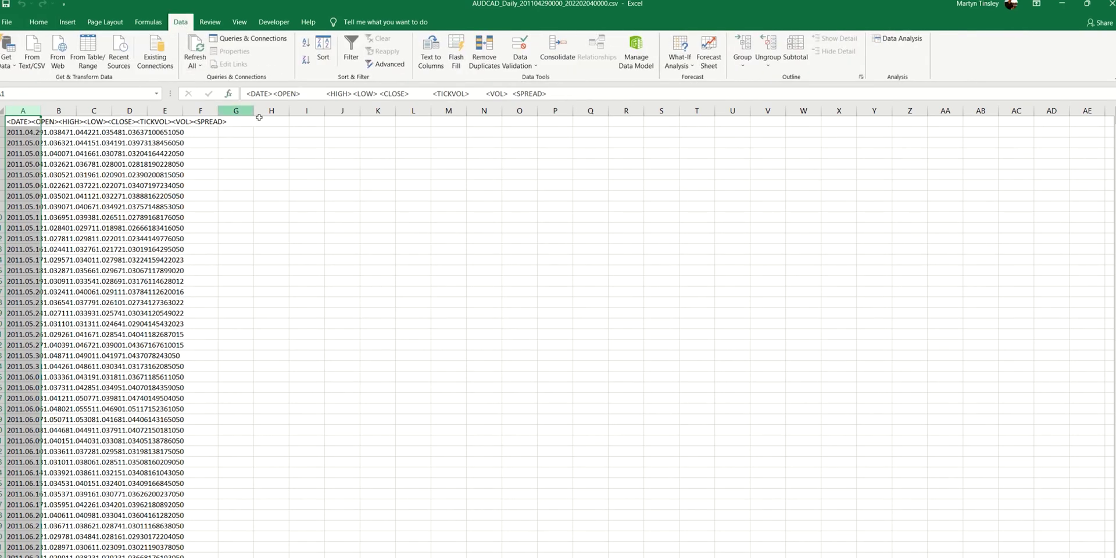
pyautogui.click(437, 50)
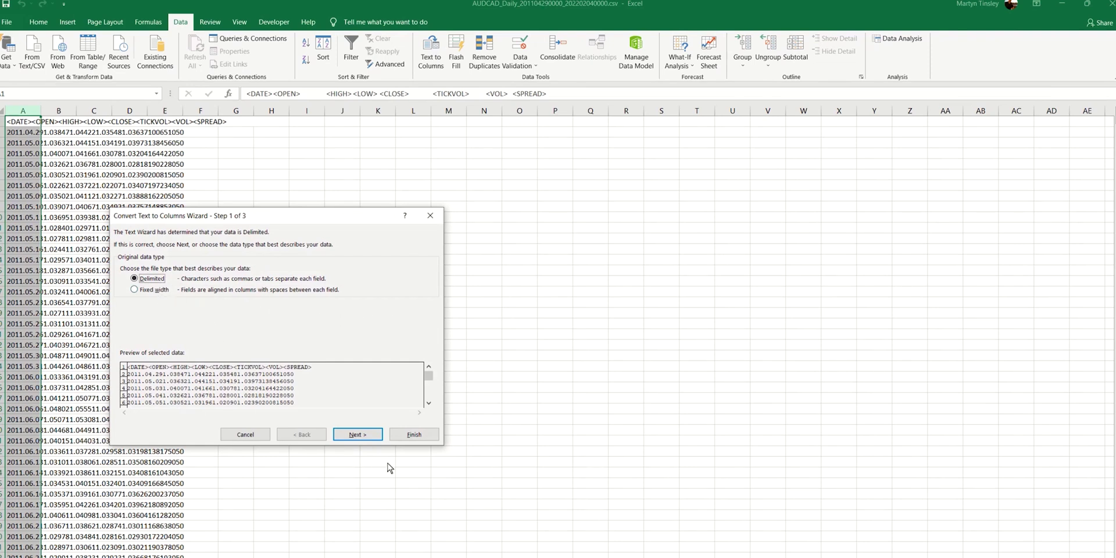
pyautogui.click(366, 436)
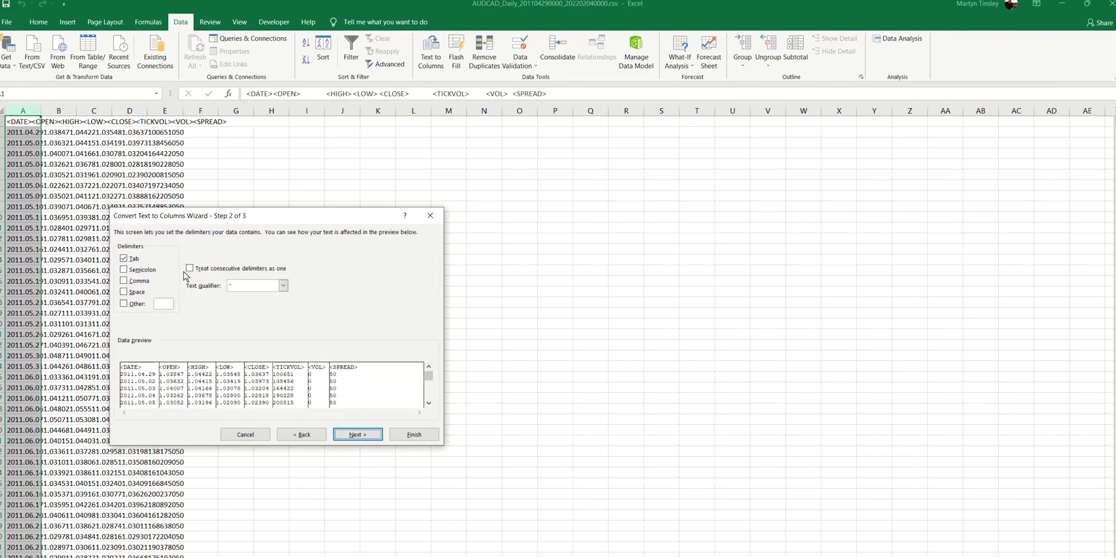
pyautogui.click(415, 434)
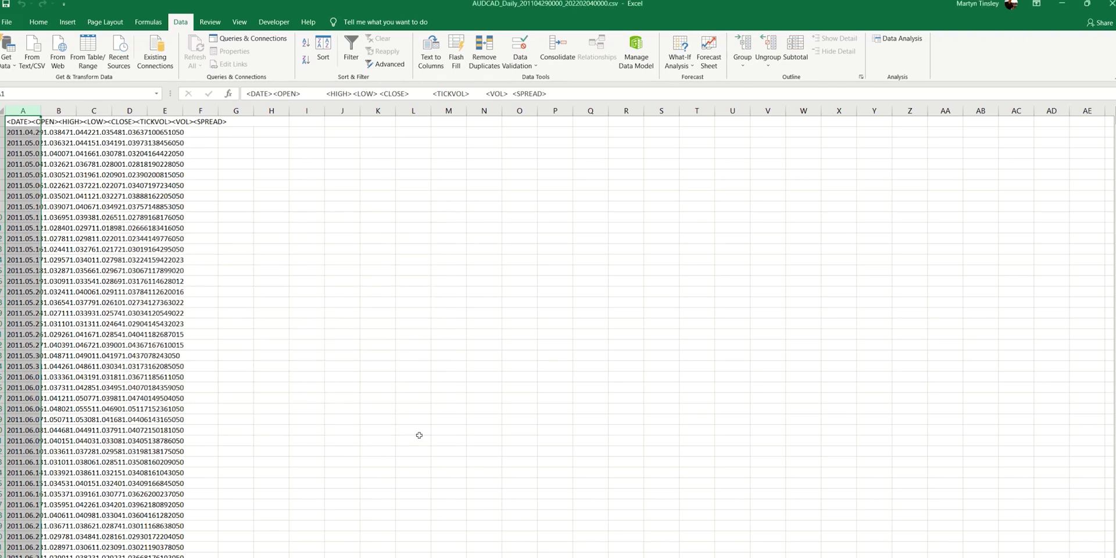
pyautogui.click(59, 110)
pyautogui.click(93, 110)
# Delete the OPEN, HIGH, LOW, TICKVOL, VOL and SPREAD columns, then autofit the DATE column.
pyautogui.click(130, 110)
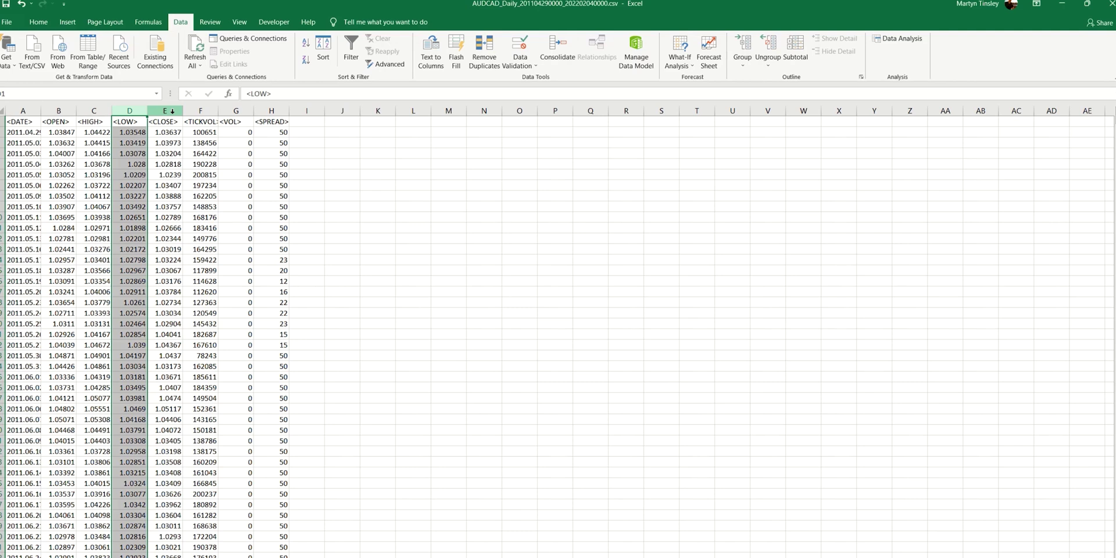
pyautogui.moveTo(58, 111); pyautogui.dragTo(124, 107)
pyautogui.rightClick(124, 111)
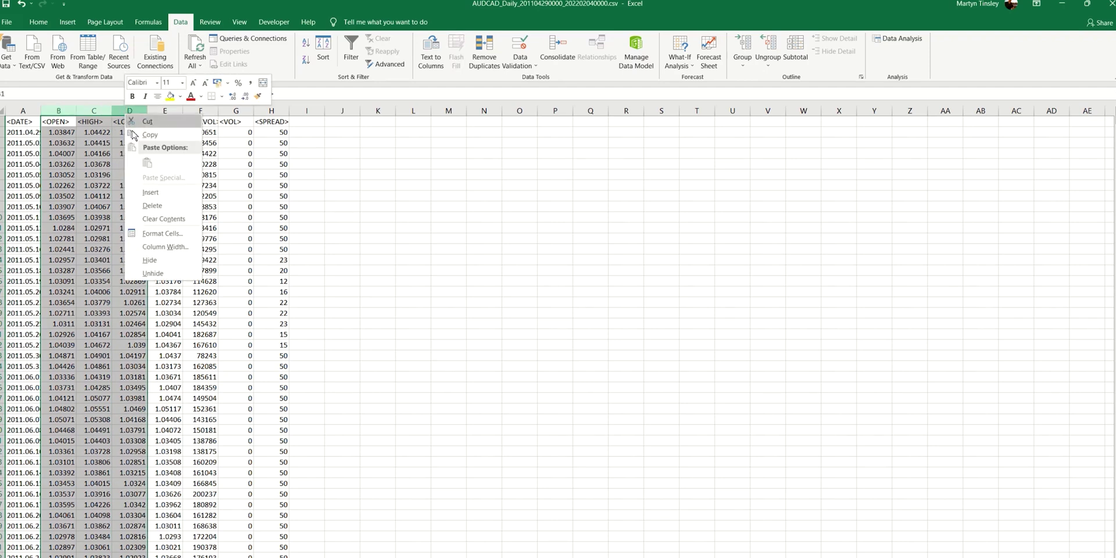
pyautogui.click(157, 204)
pyautogui.moveTo(99, 111); pyautogui.dragTo(166, 112)
pyautogui.rightClick(165, 117)
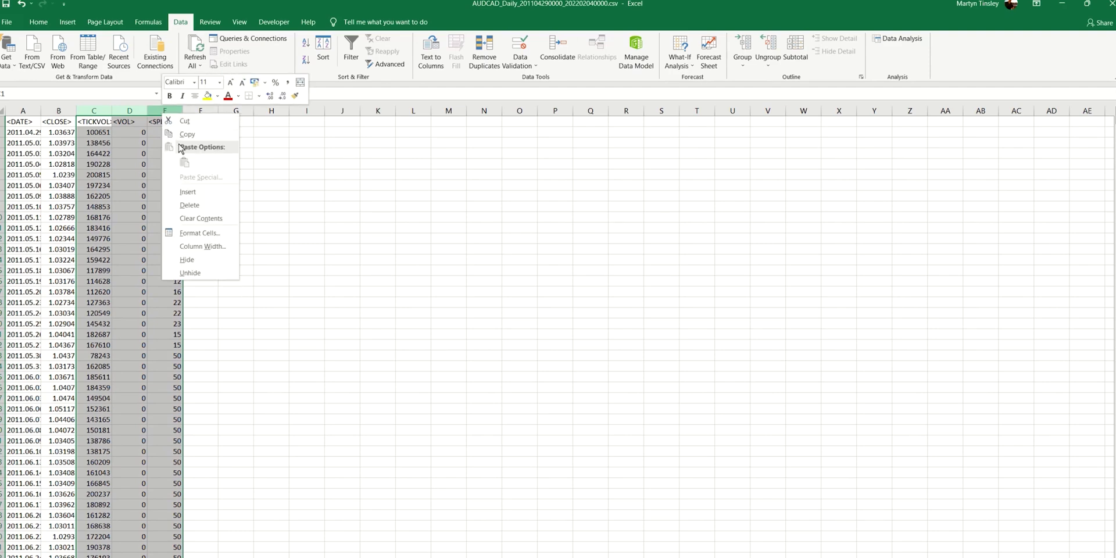
pyautogui.click(187, 200)
pyautogui.doubleClick(41, 110)
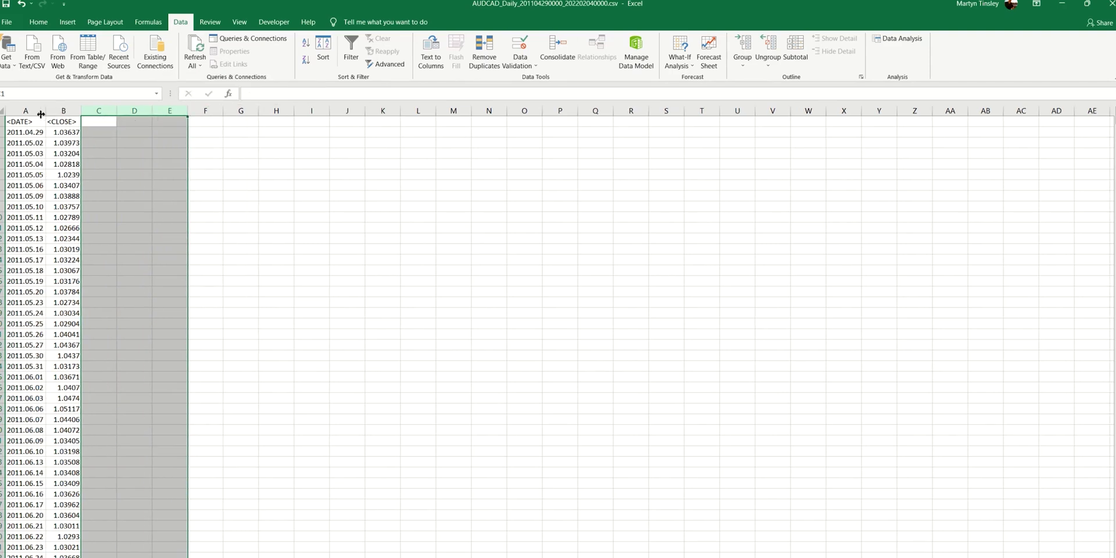
pyautogui.click(32, 131)
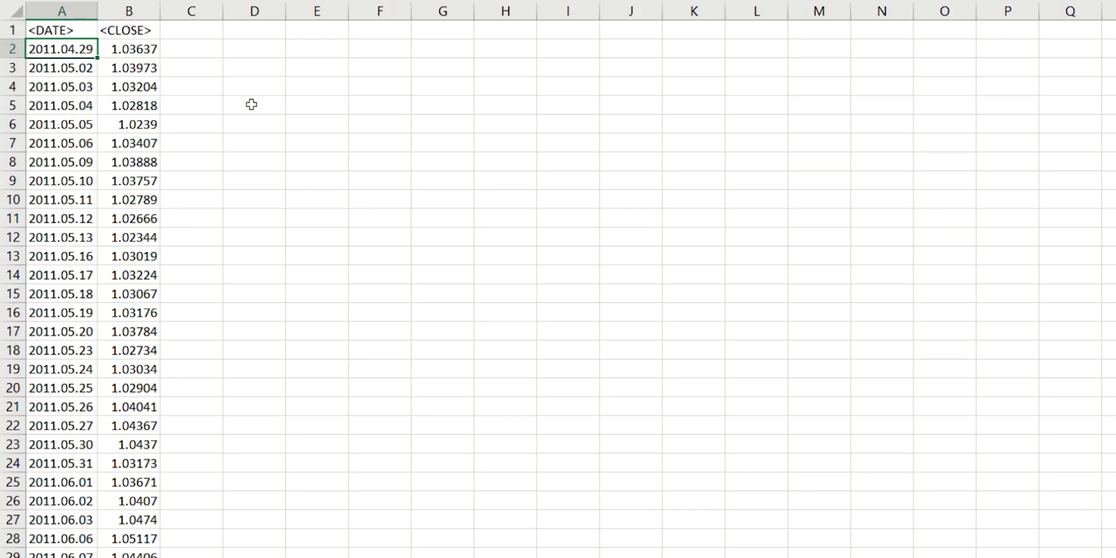
# Add a 'Daily Returns' header in C1 and enter =B3/B2-1 in C3.
pyautogui.click(201, 33)
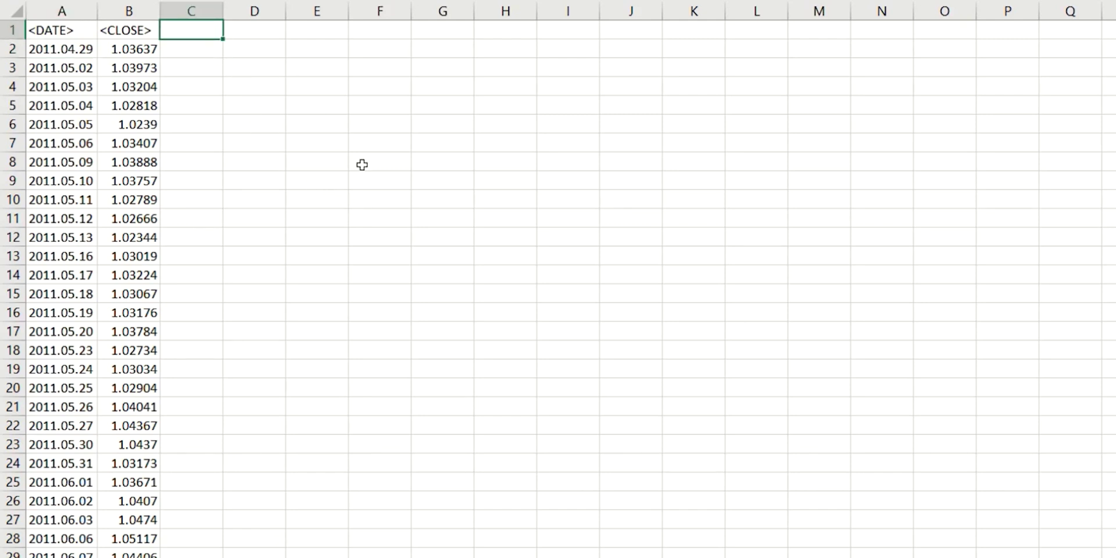
pyautogui.write('Daily Returns')
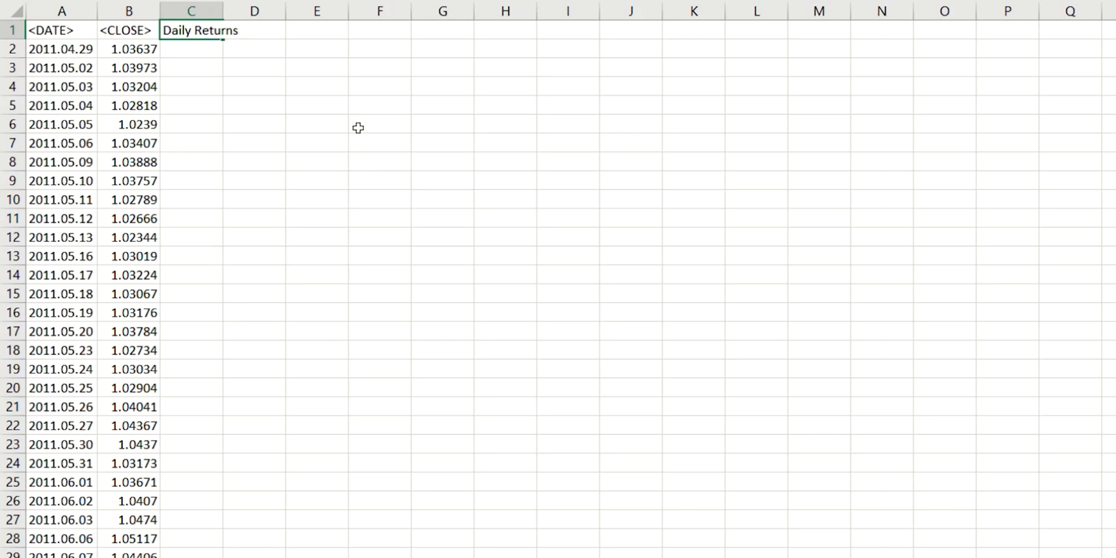
pyautogui.press('Return')
pyautogui.click(189, 71)
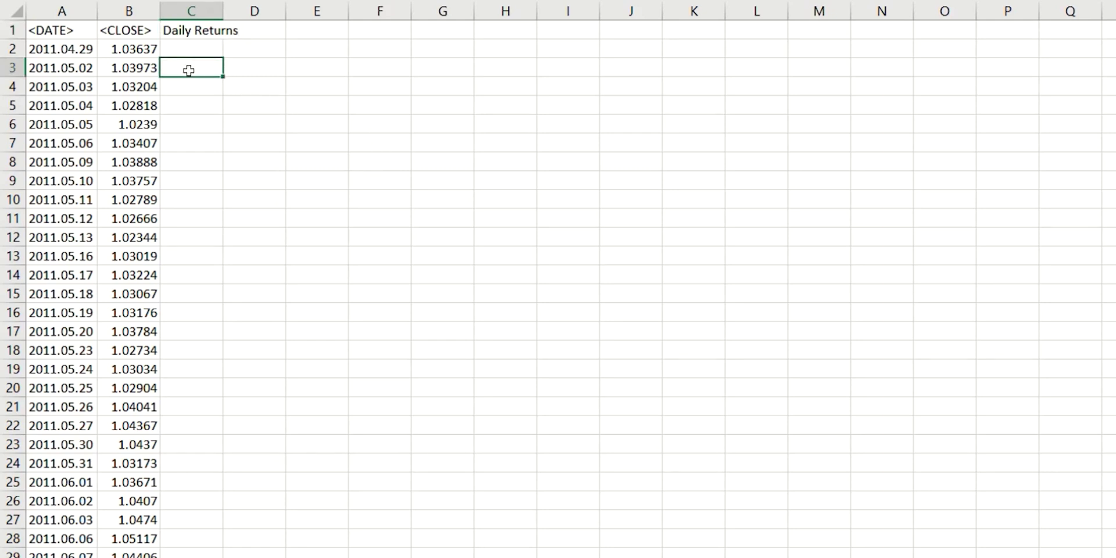
pyautogui.write('=')
pyautogui.click(129, 69)
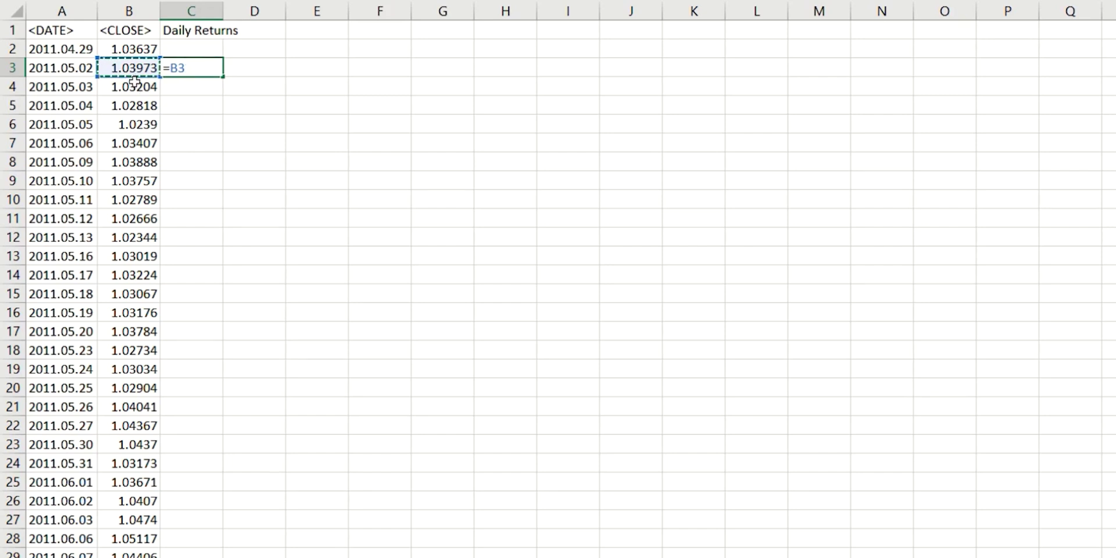
pyautogui.write('/')
pyautogui.click(119, 51)
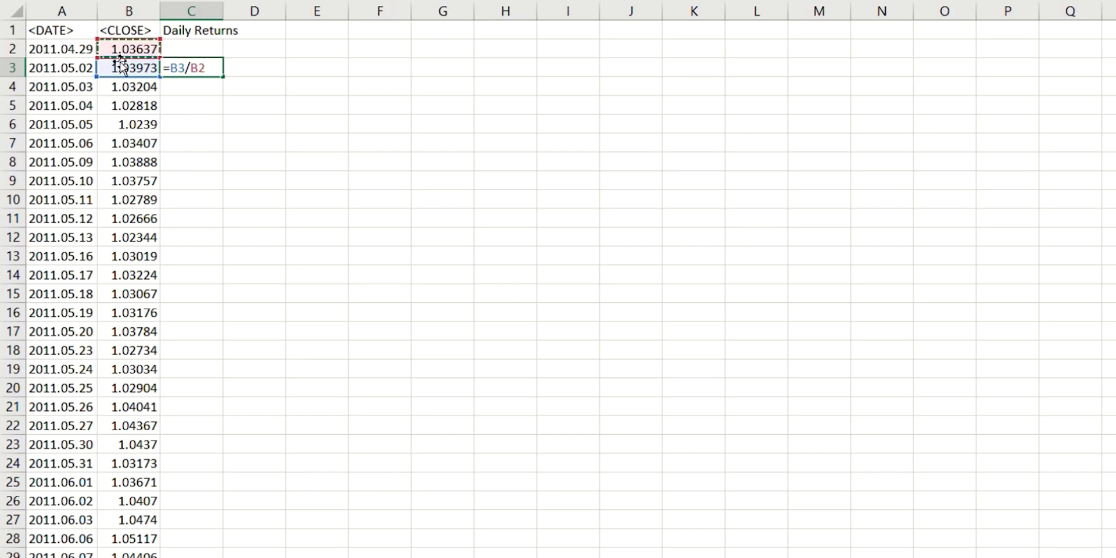
pyautogui.write('-1')
pyautogui.press('Return')
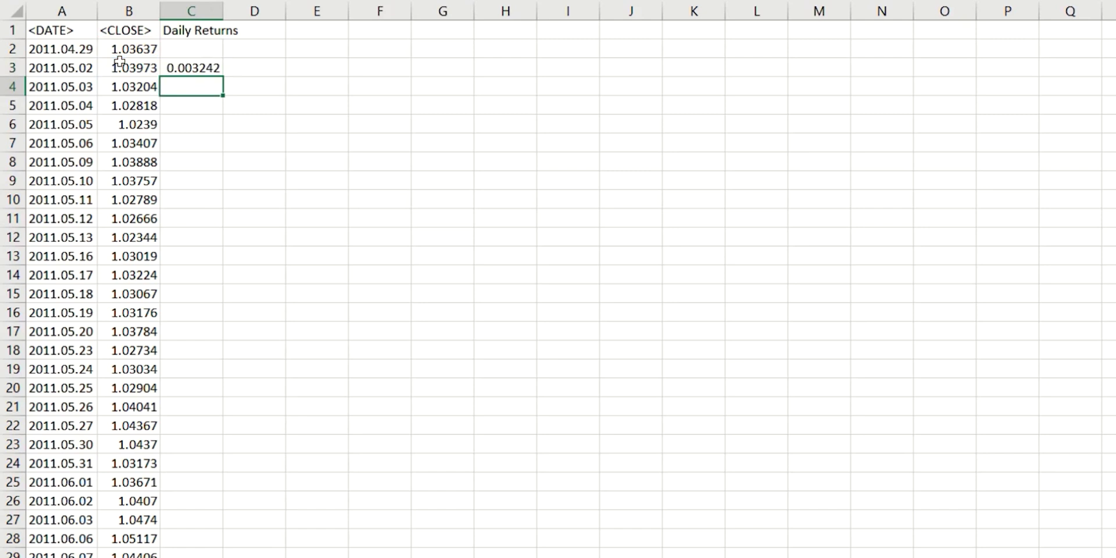
# Format C3 as a percentage with three decimals, showing 0.324%.
pyautogui.click(186, 71)
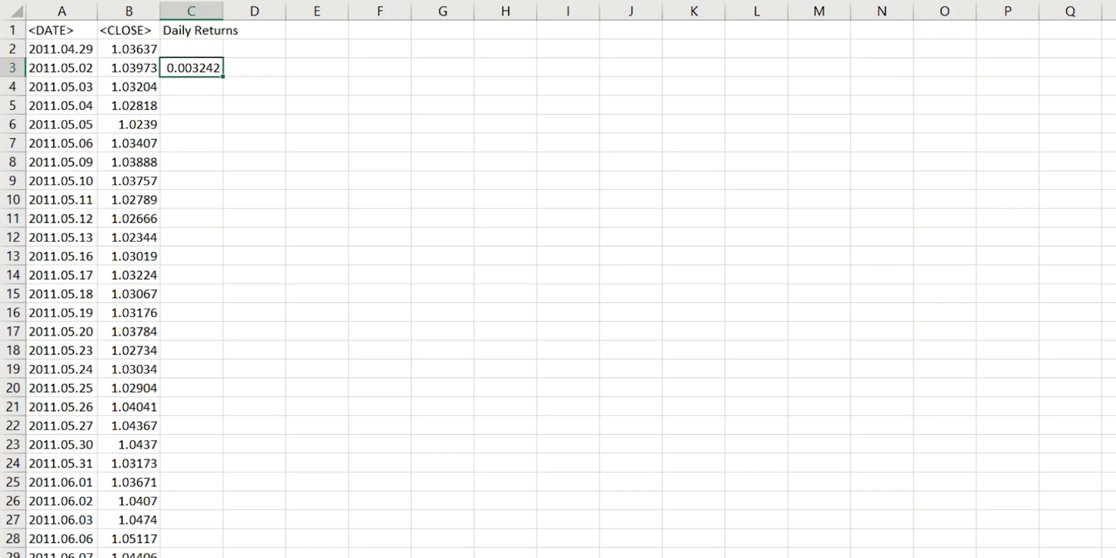
pyautogui.hotkey('ctrl', 'shift', '5')
pyautogui.hotkey('alt', 'h', '0')
pyautogui.hotkey('alt', 'h', '0')
pyautogui.hotkey('alt', 'h', '0')
# Copy =B3/B2-1 down column C and verify C19 holds =B19/B18-1.
pyautogui.doubleClick(226, 76)
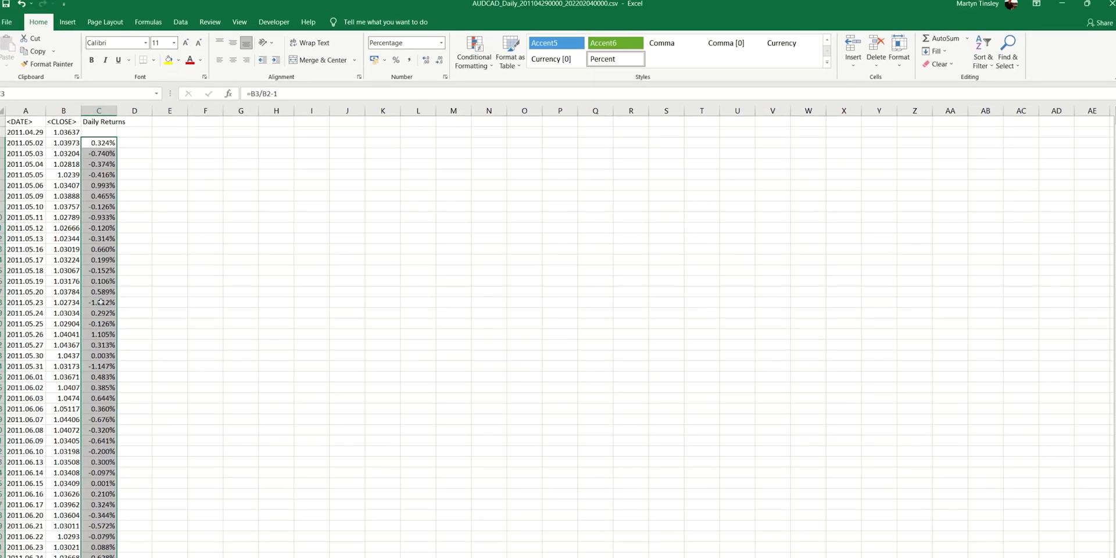
pyautogui.doubleClick(103, 313)
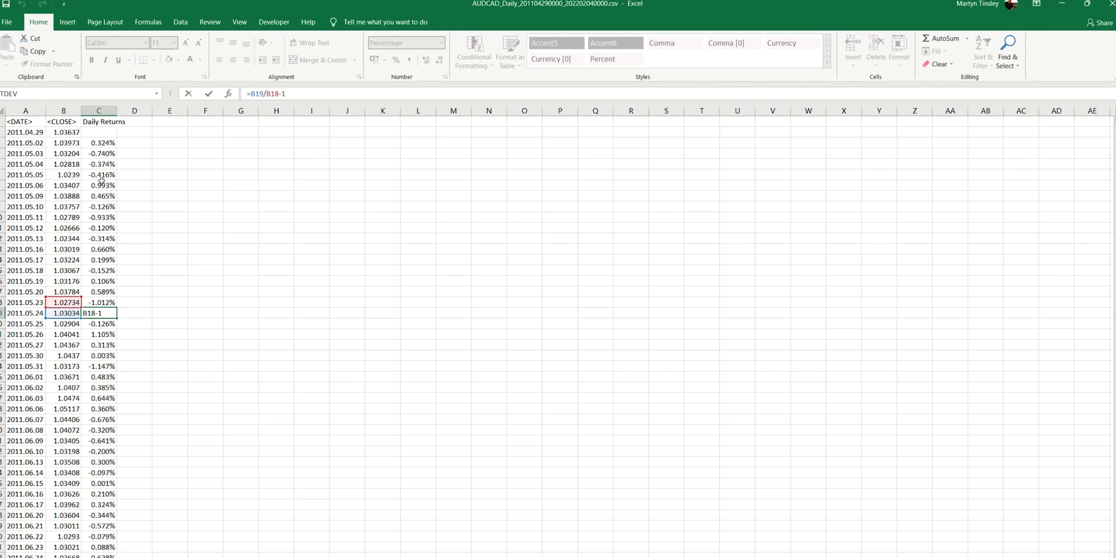
# Choose the Histogram tool from Data Analysis.
pyautogui.click(206, 152)
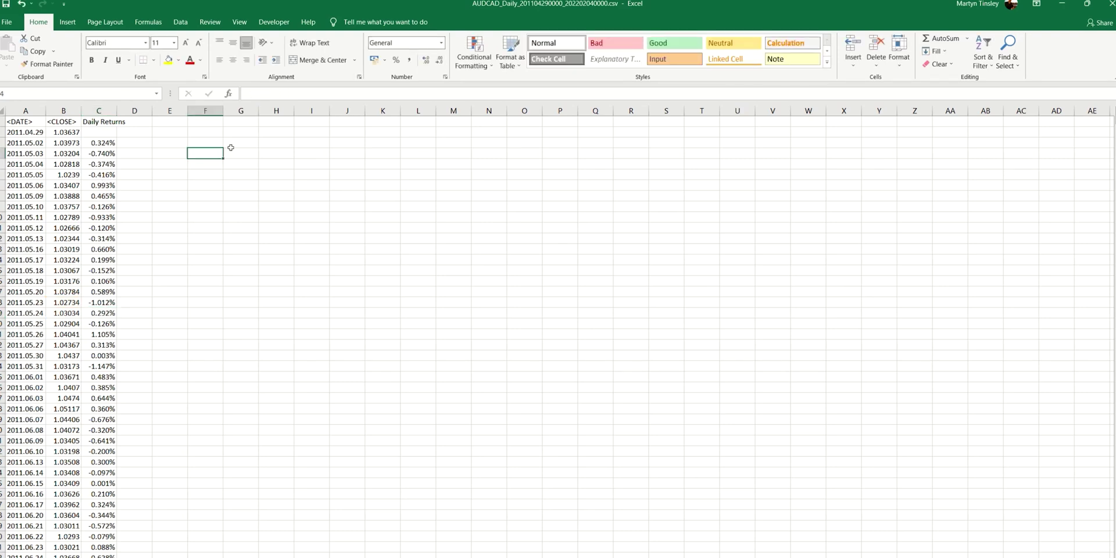
pyautogui.click(185, 22)
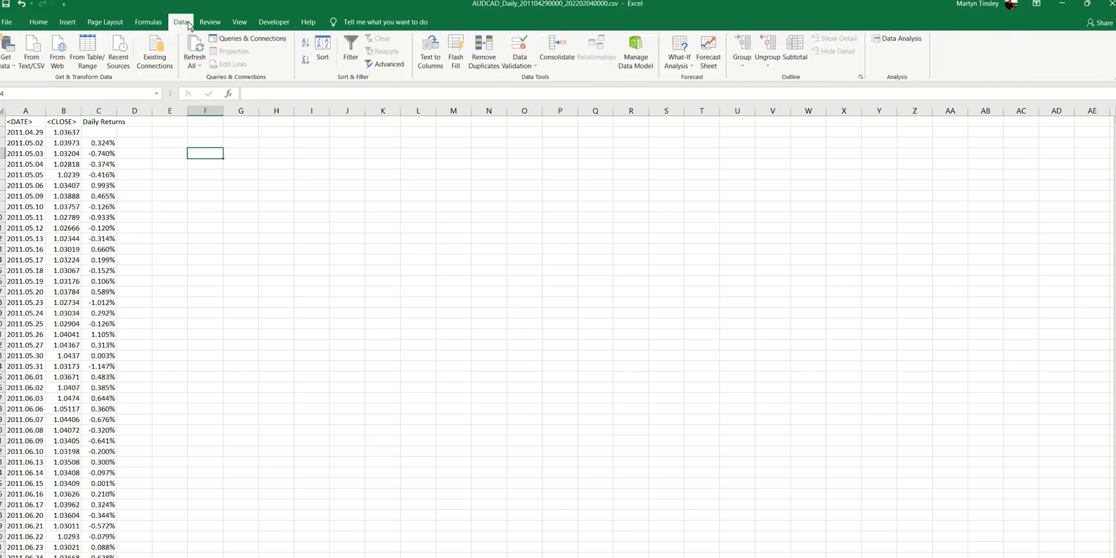
pyautogui.click(901, 38)
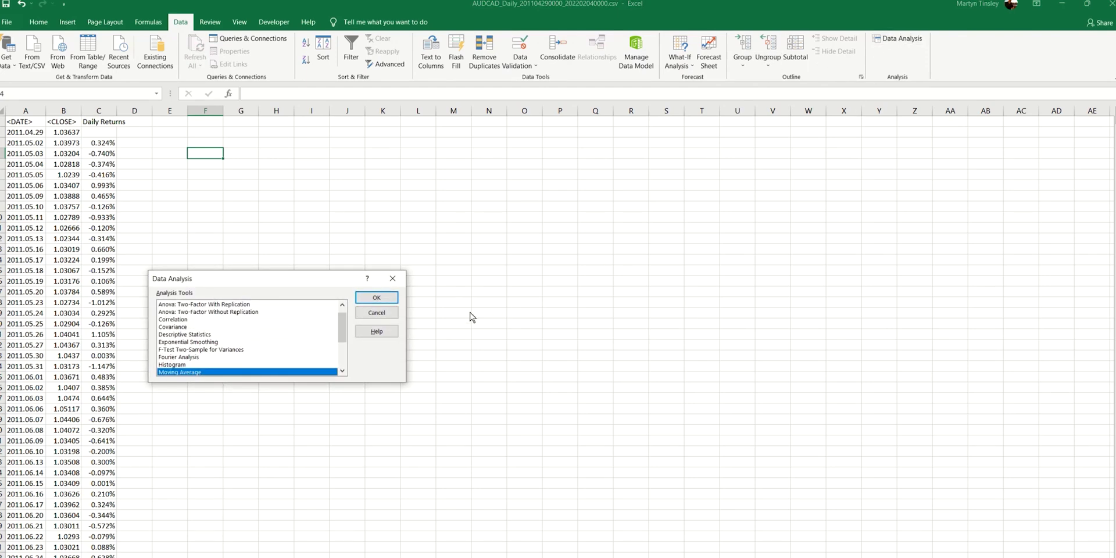
pyautogui.click(164, 366)
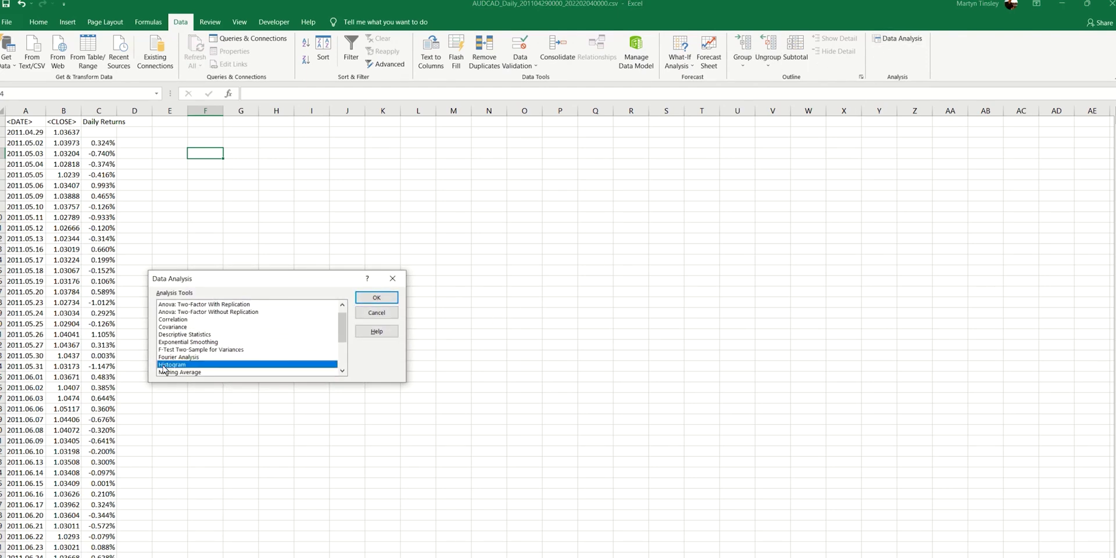
pyautogui.click(383, 299)
# Set the histogram input range to C3:C2798 and output it to a new worksheet.
pyautogui.click(330, 275)
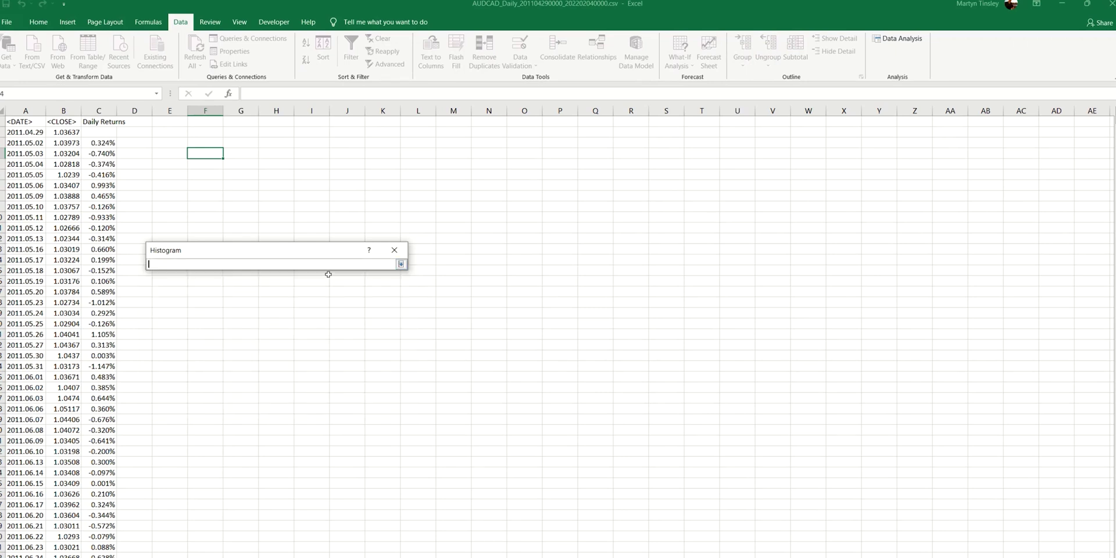
pyautogui.click(97, 143)
pyautogui.moveTo(1113, 122); pyautogui.dragTo(1112, 540)
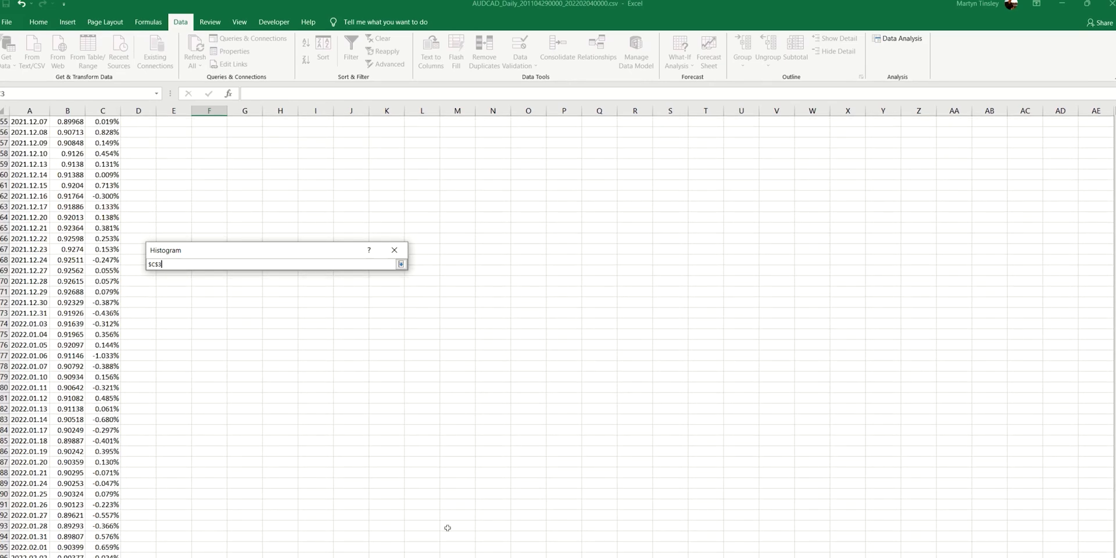
pyautogui.scroll(-4, 215, 485)
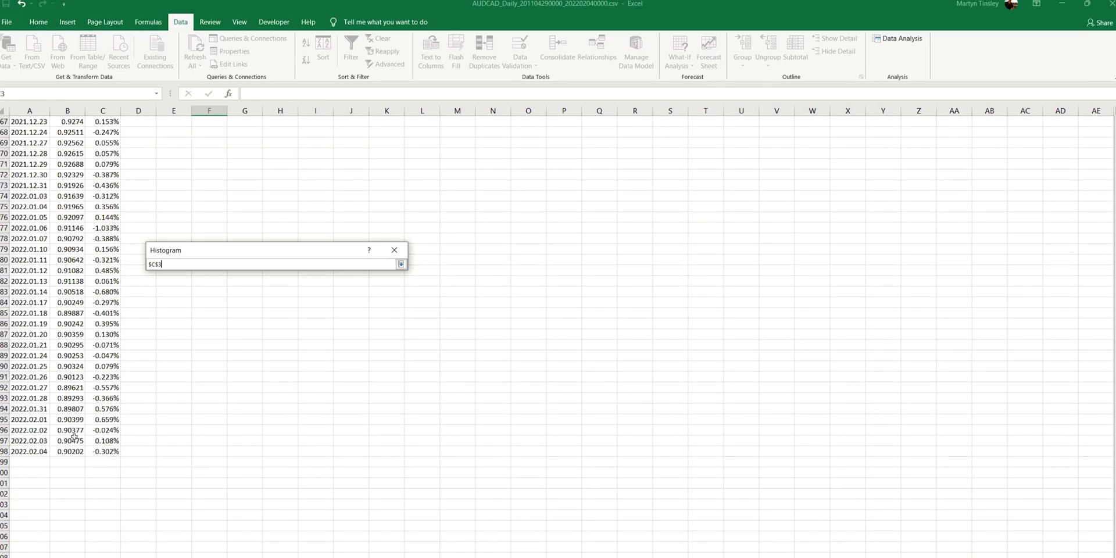
pyautogui.keyDown('shift'); pyautogui.click(98, 451); pyautogui.keyUp('shift')
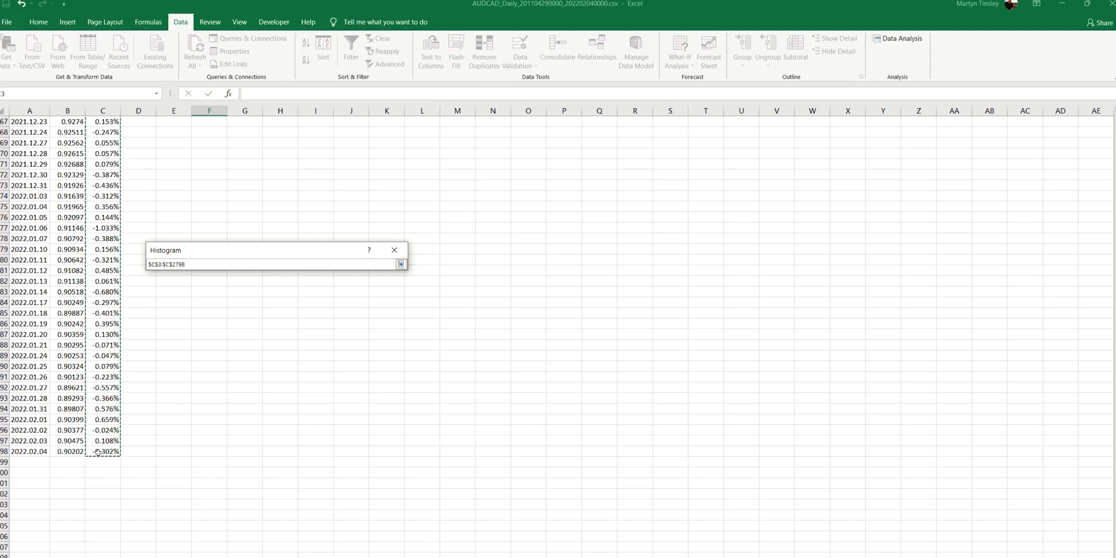
pyautogui.press('Return')
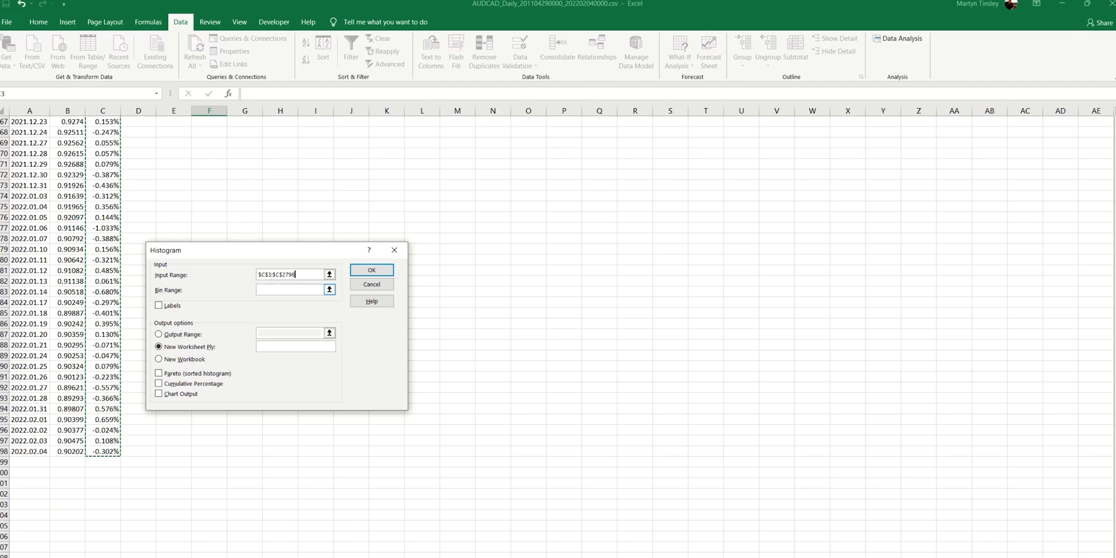
pyautogui.click(372, 270)
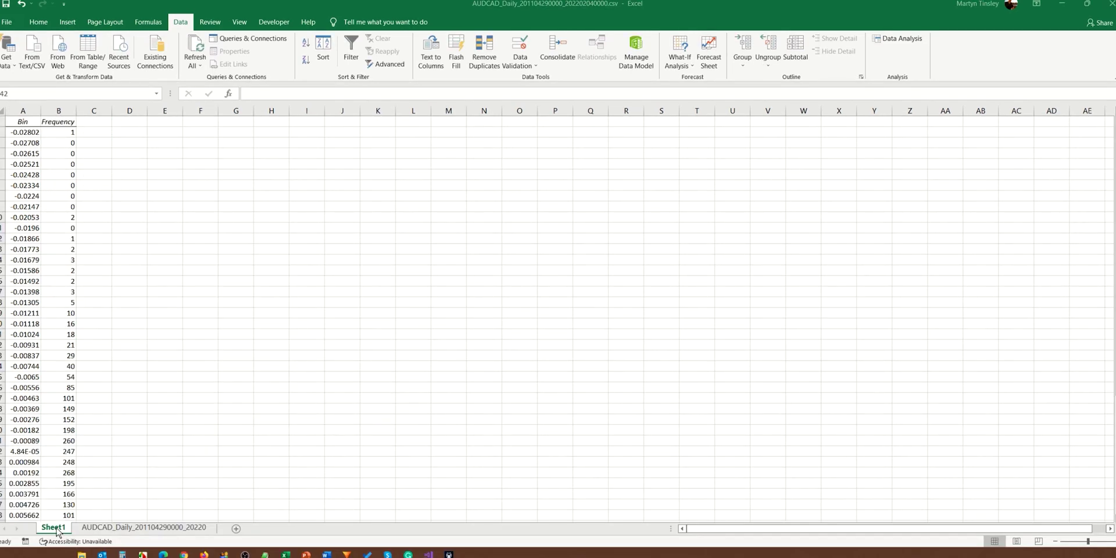
# Rename Sheet1 to 'Histogram' and check the bin values in A3 and A4.
pyautogui.doubleClick(59, 529)
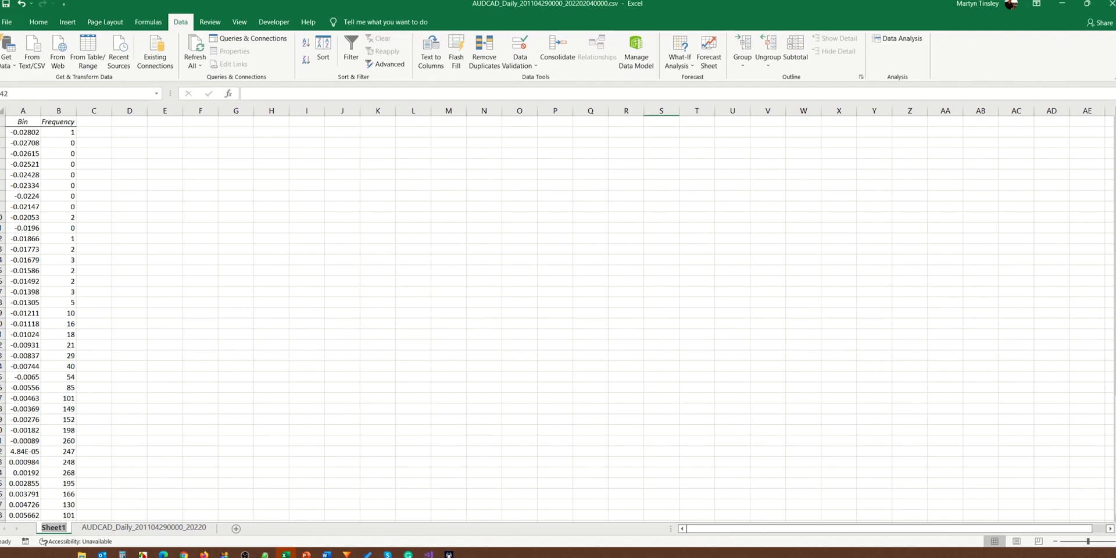
pyautogui.write('His')
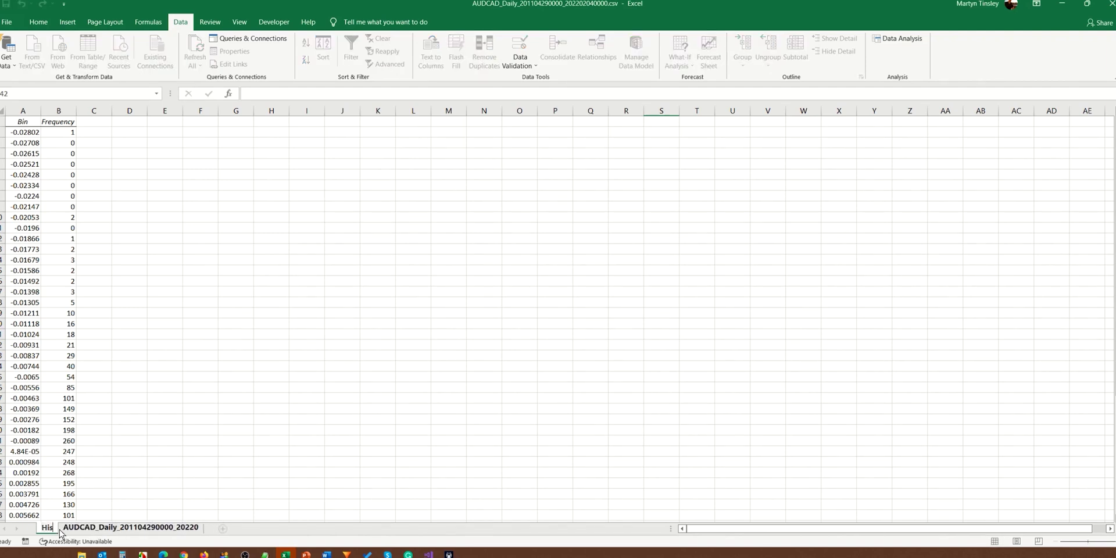
pyautogui.write('togram')
pyautogui.press('Return')
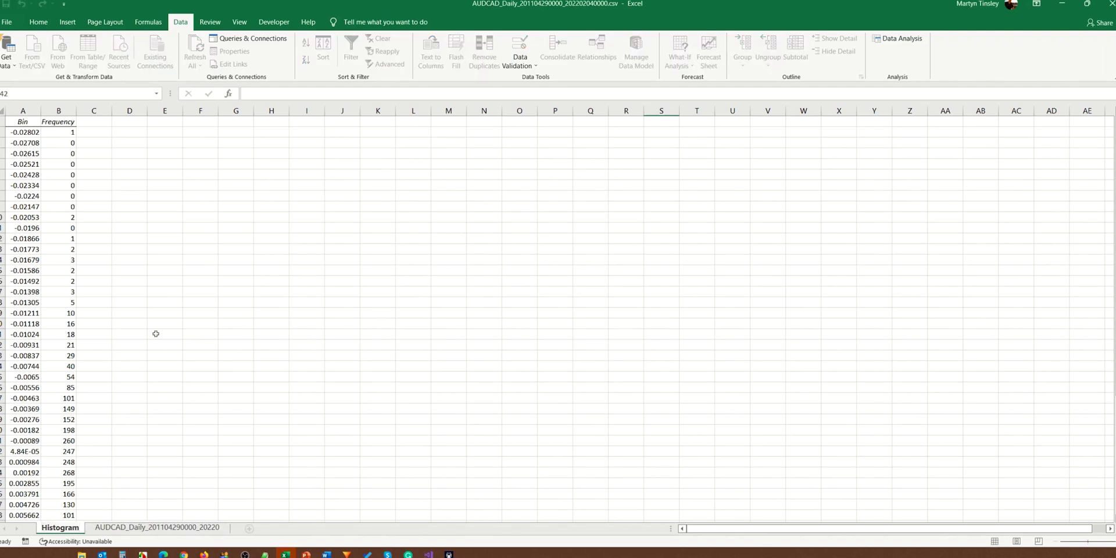
pyautogui.click(29, 143)
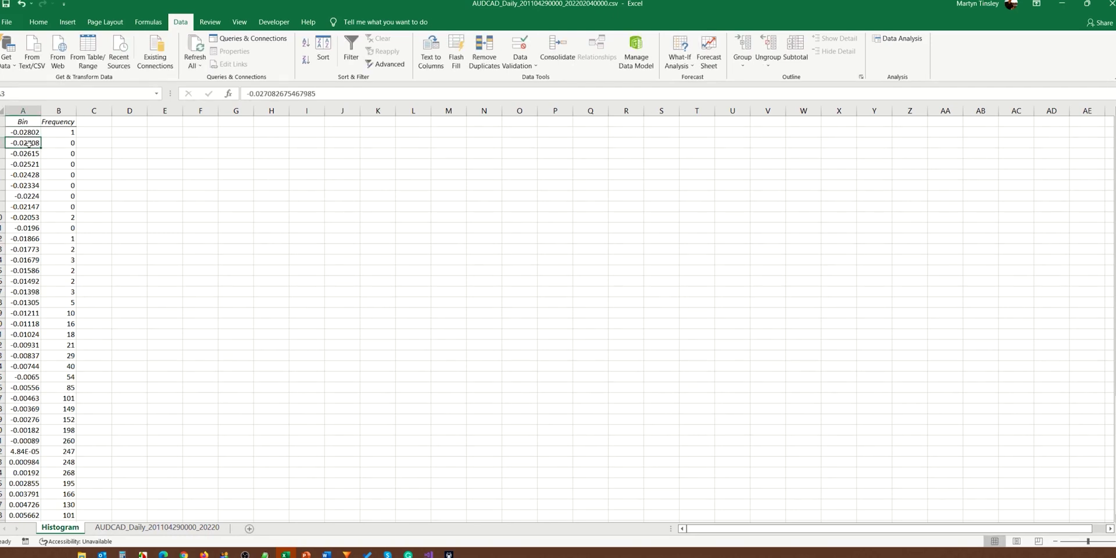
pyautogui.click(32, 155)
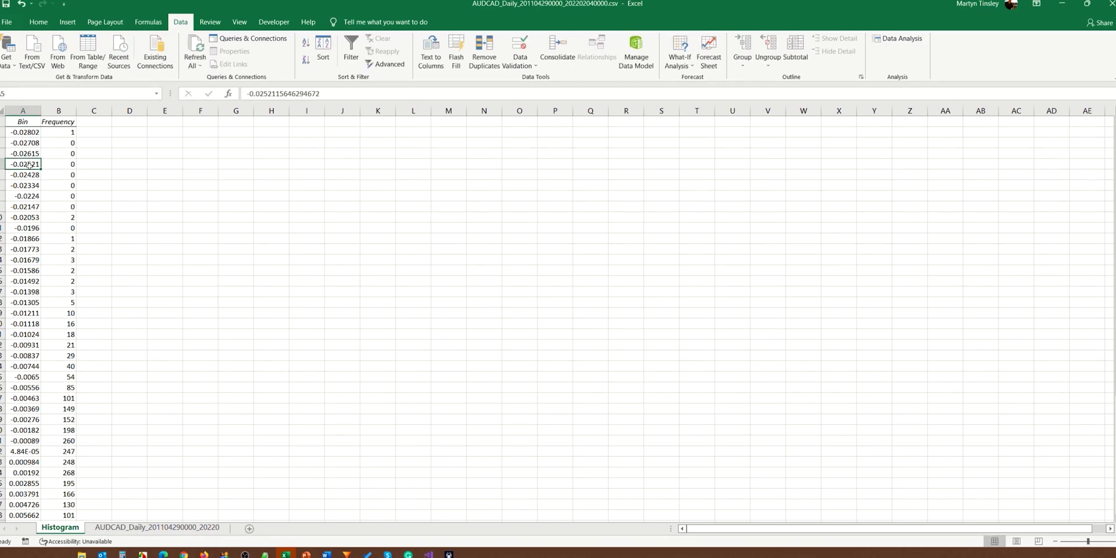
pyautogui.click(69, 132)
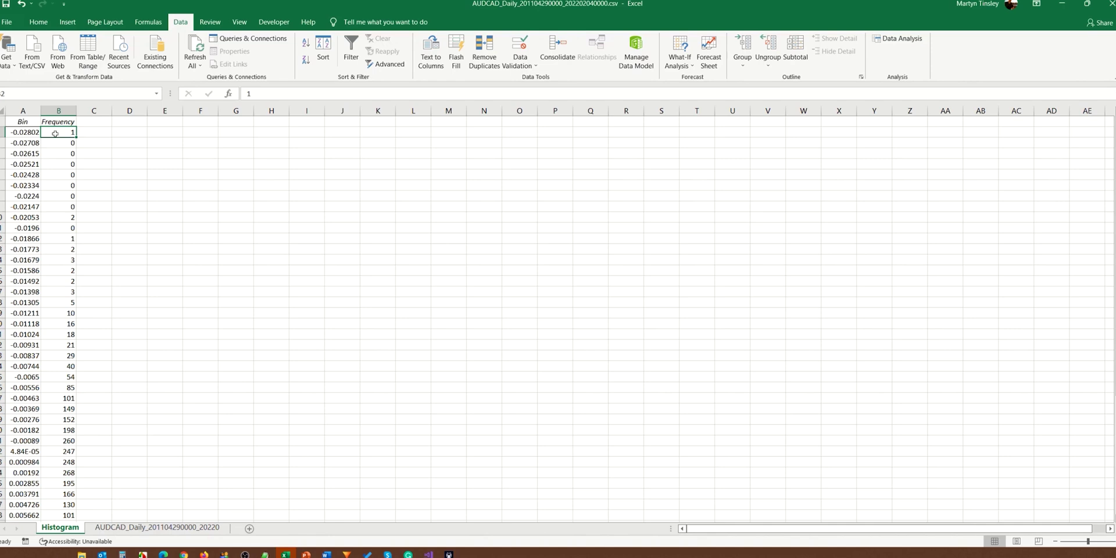
# Insert a clustered column chart of the Bin/Frequency table and enlarge it over columns C to S.
pyautogui.hotkey('ctrl', 'a')
pyautogui.click(67, 24)
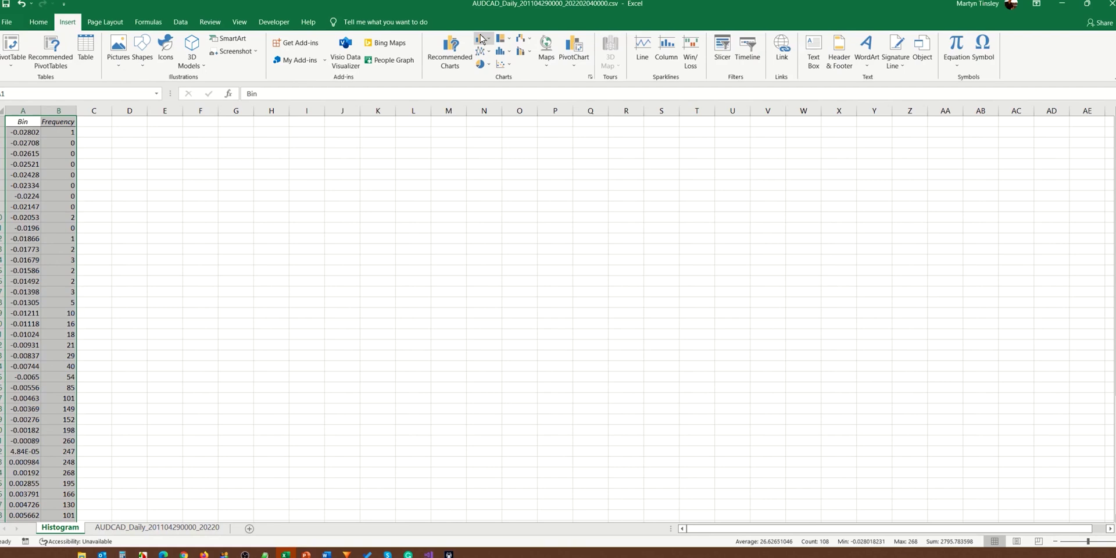
pyautogui.click(481, 39)
pyautogui.click(486, 73)
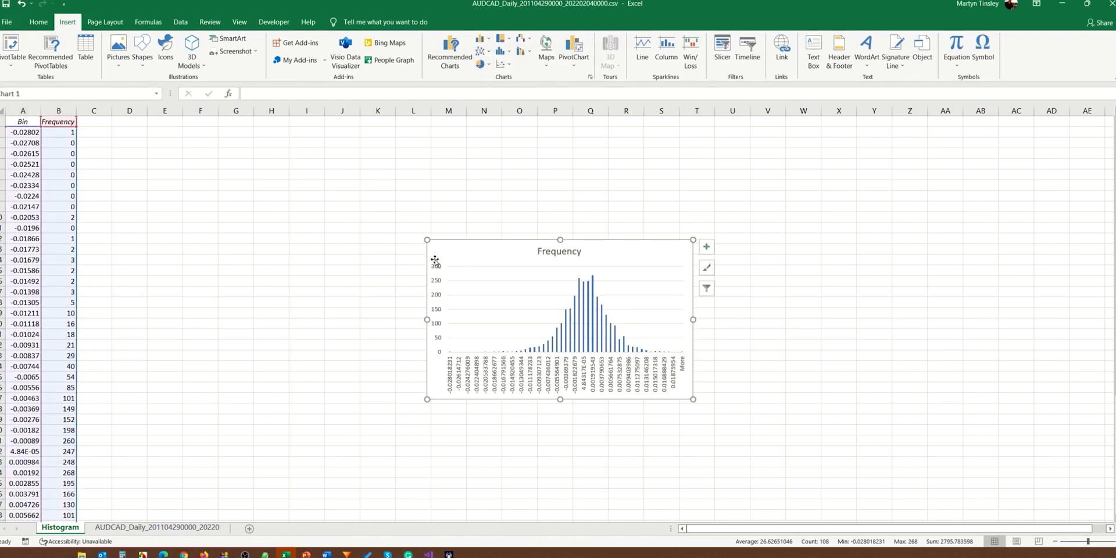
pyautogui.moveTo(428, 240); pyautogui.dragTo(81, 116)
pyautogui.moveTo(388, 399); pyautogui.dragTo(385, 482)
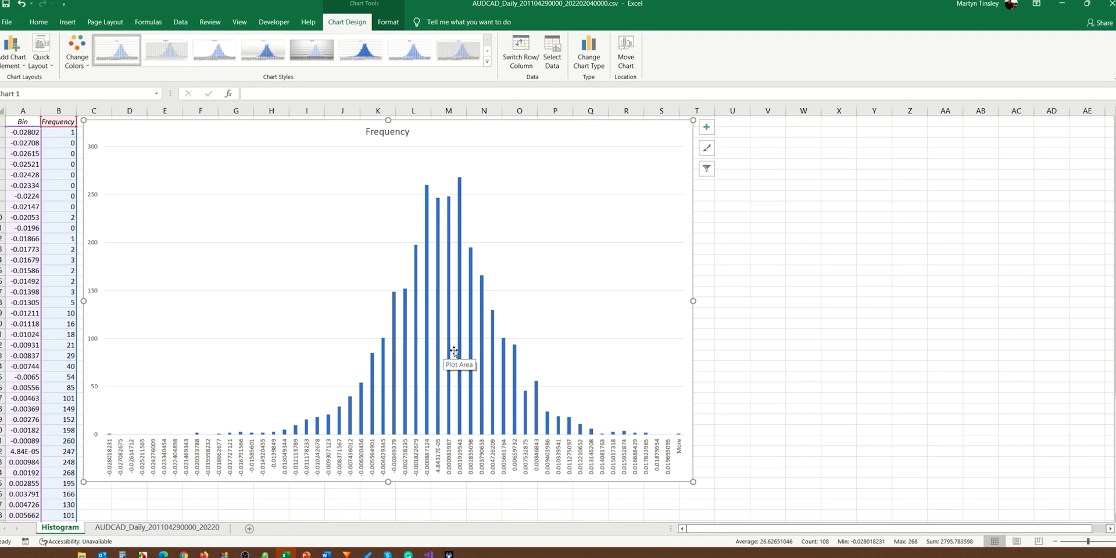
# On the AUDCAD sheet, enter =AVERAGE over all daily returns in E3 and label it 'Mean Return'.
pyautogui.click(188, 528)
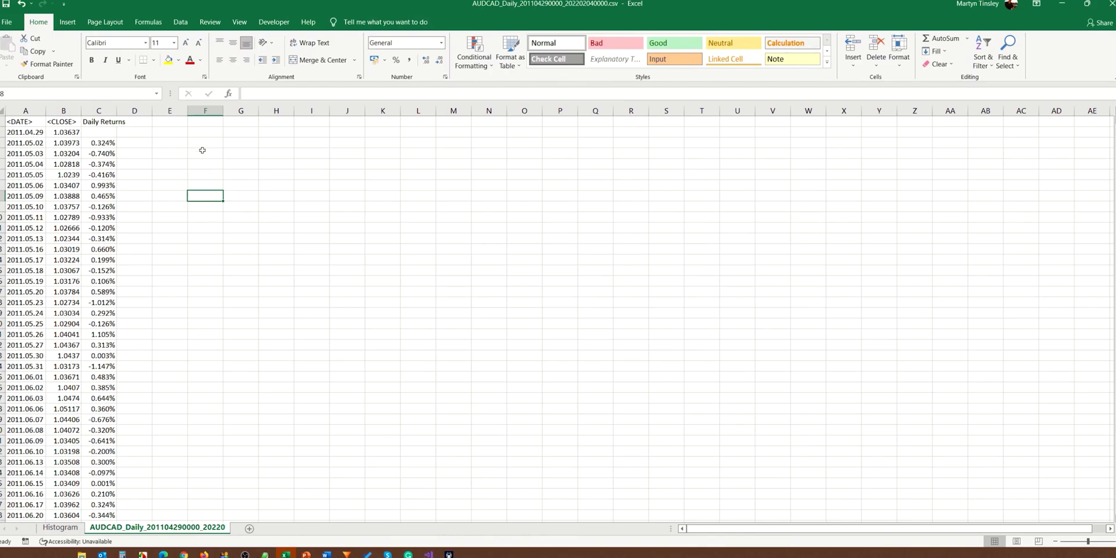
pyautogui.click(172, 148)
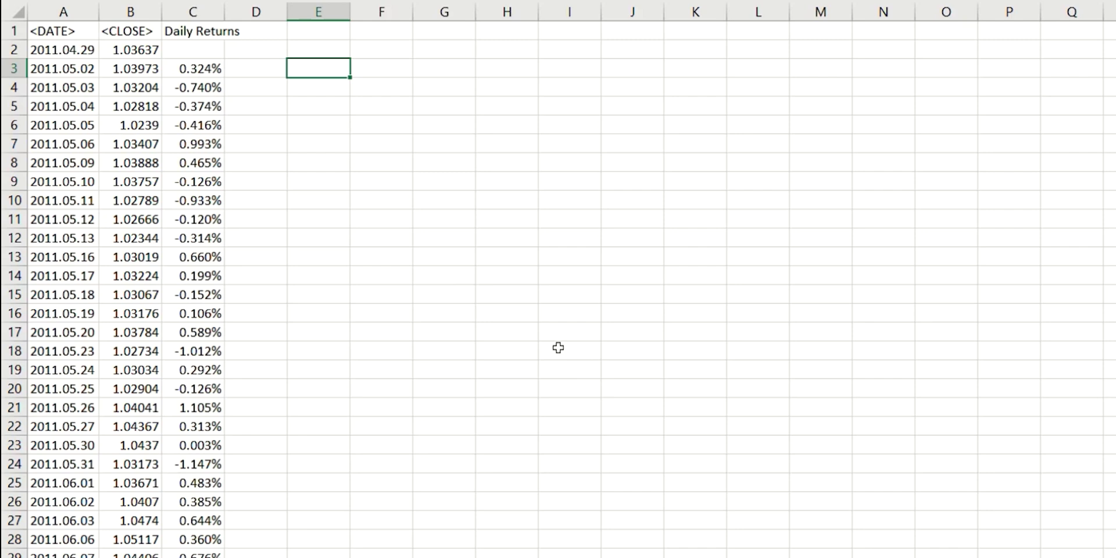
pyautogui.write('=AVER')
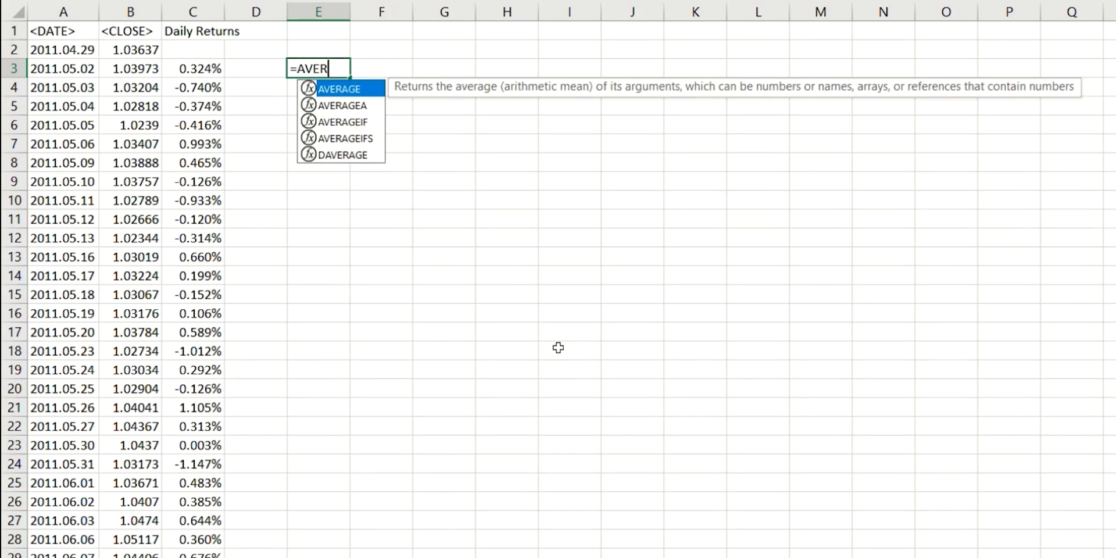
pyautogui.doubleClick(332, 92)
pyautogui.click(210, 68)
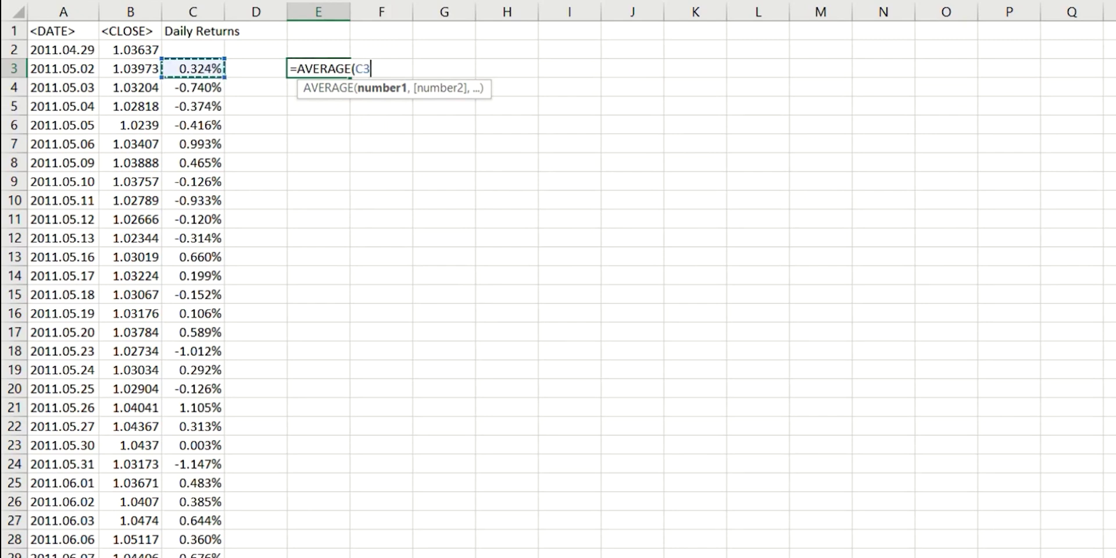
pyautogui.hotkey('ctrl', 'shift', 'Down')
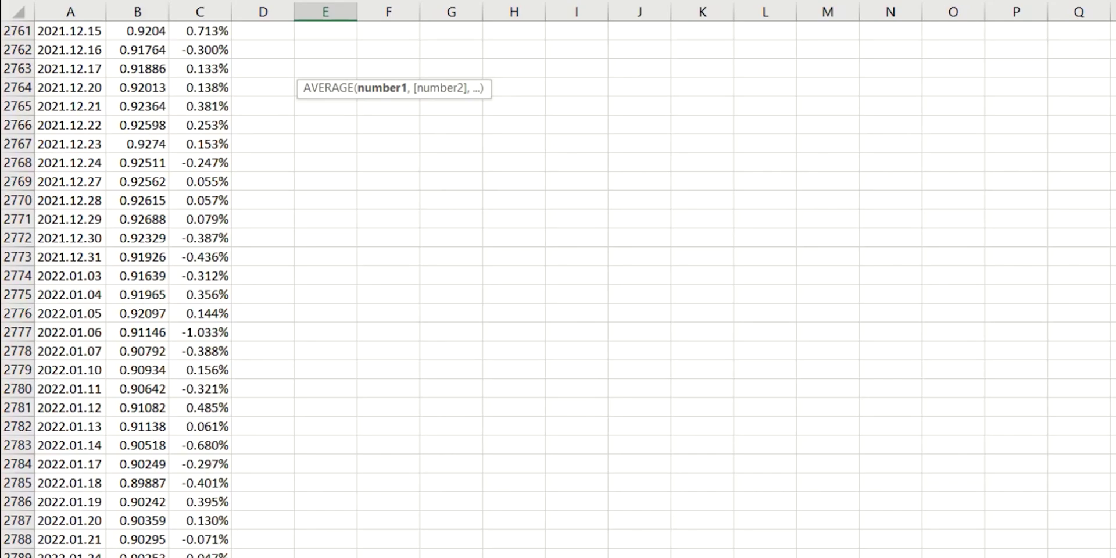
pyautogui.press('Return')
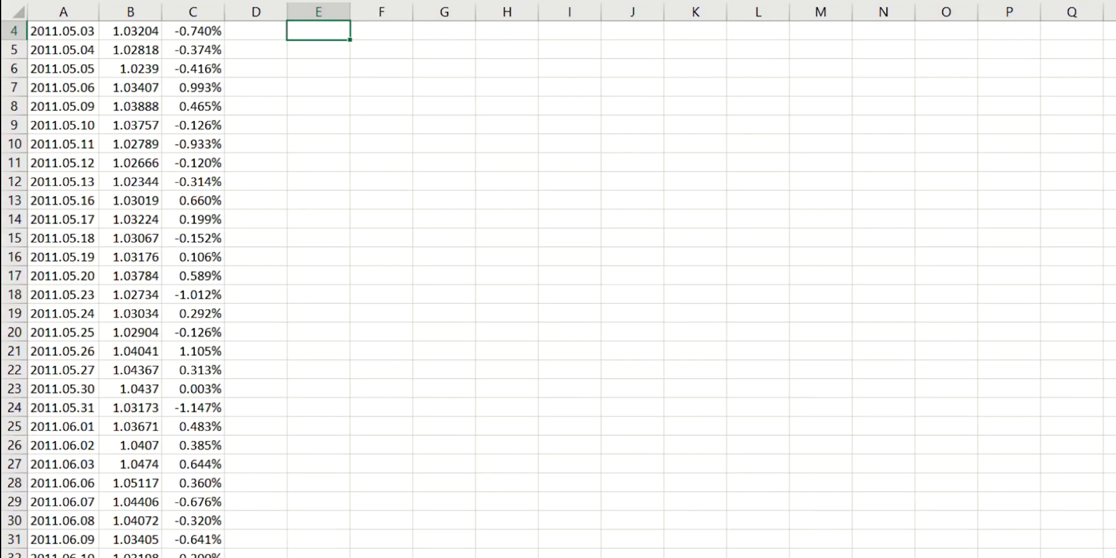
pyautogui.scroll(1, 623, 518)
pyautogui.click(374, 72)
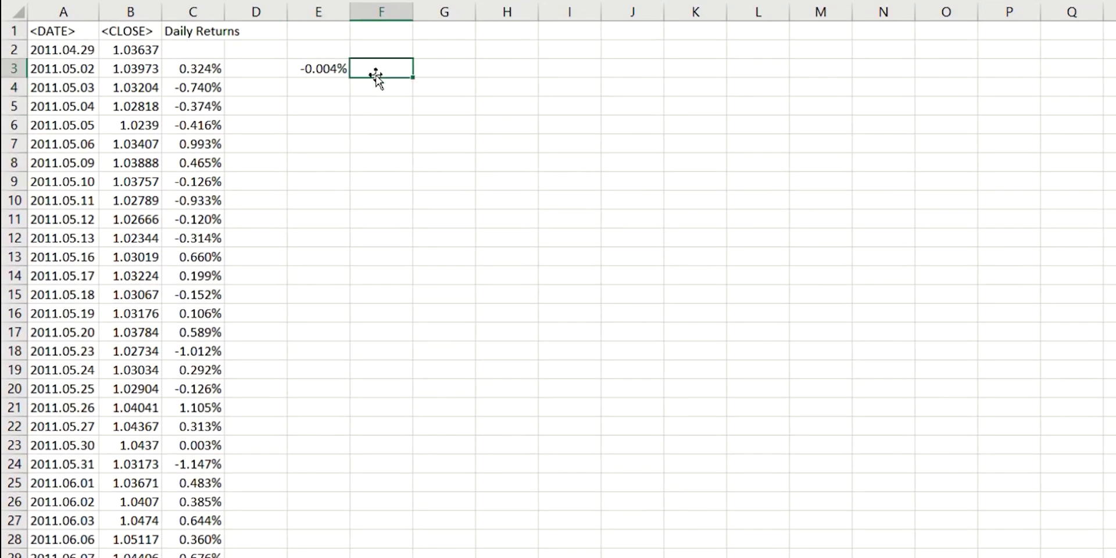
pyautogui.write('Mean Return')
# Enter =STDEV.S(C3:C2798) in E4 and label it 'Std Dev' in F4.
pyautogui.click(331, 87)
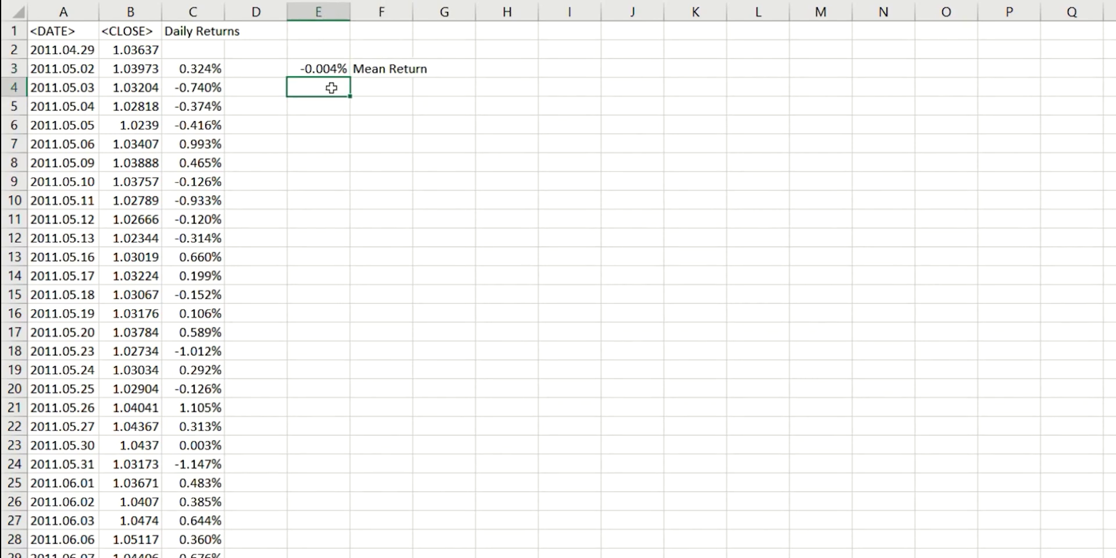
pyautogui.write('=STD')
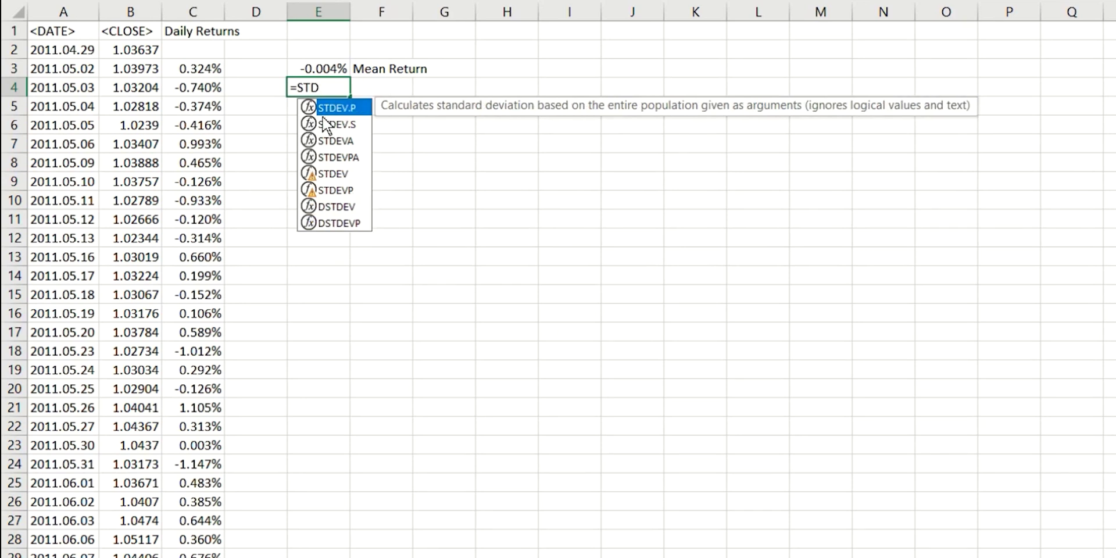
pyautogui.doubleClick(324, 124)
pyautogui.click(197, 70)
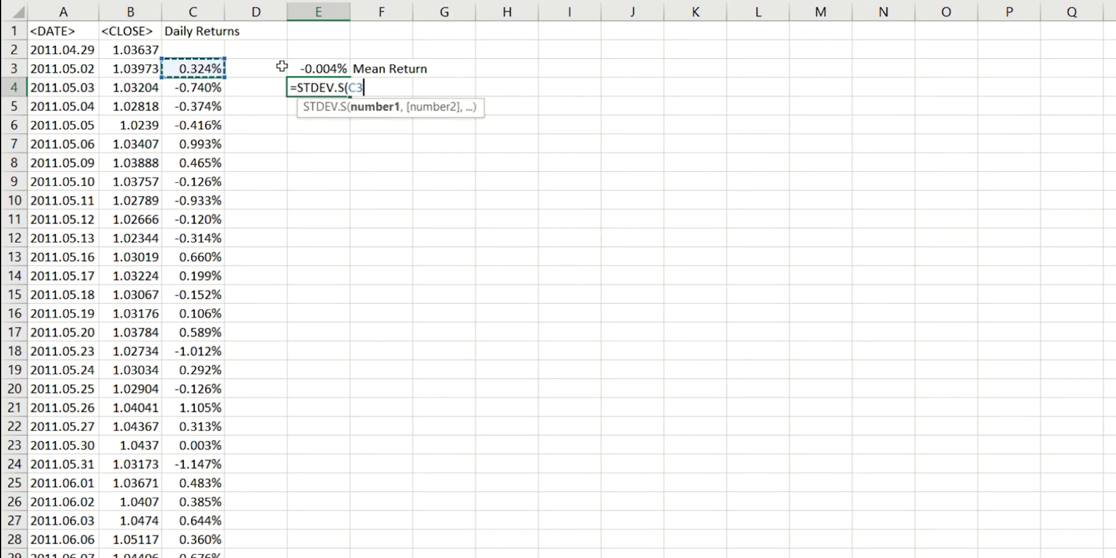
pyautogui.hotkey('ctrl', 'shift', 'Down')
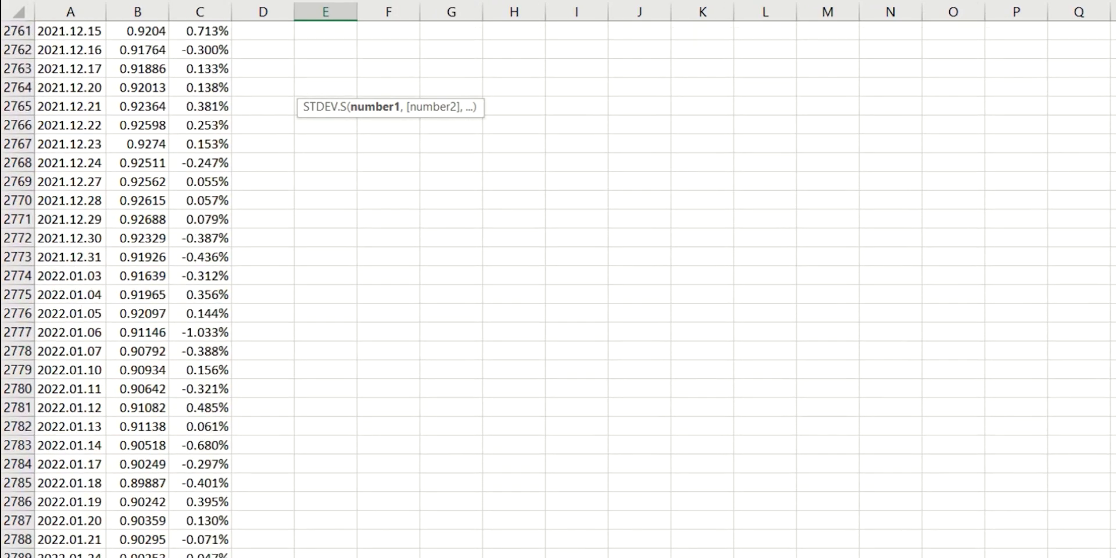
pyautogui.press('Return')
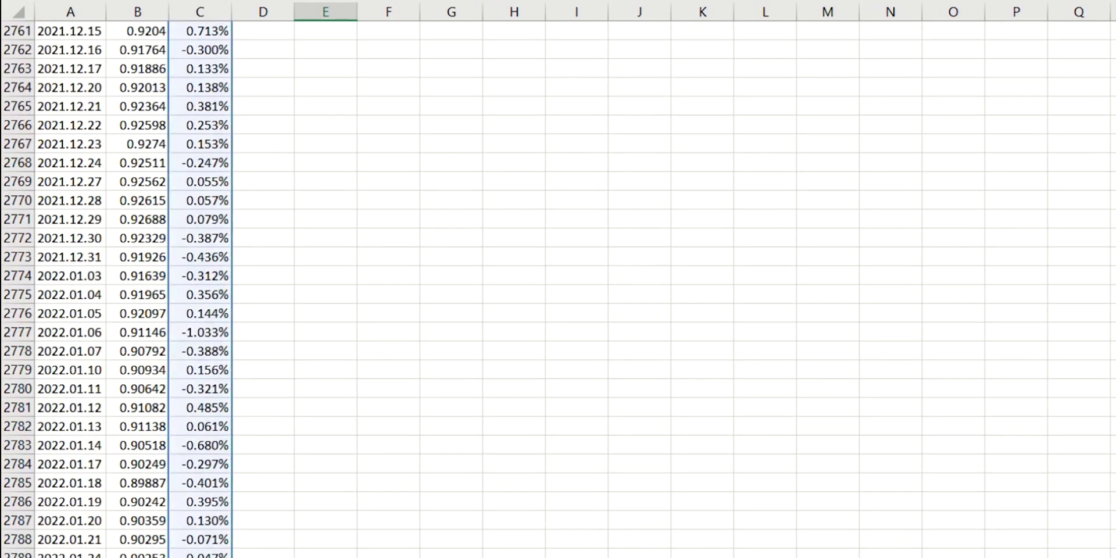
pyautogui.click(377, 83)
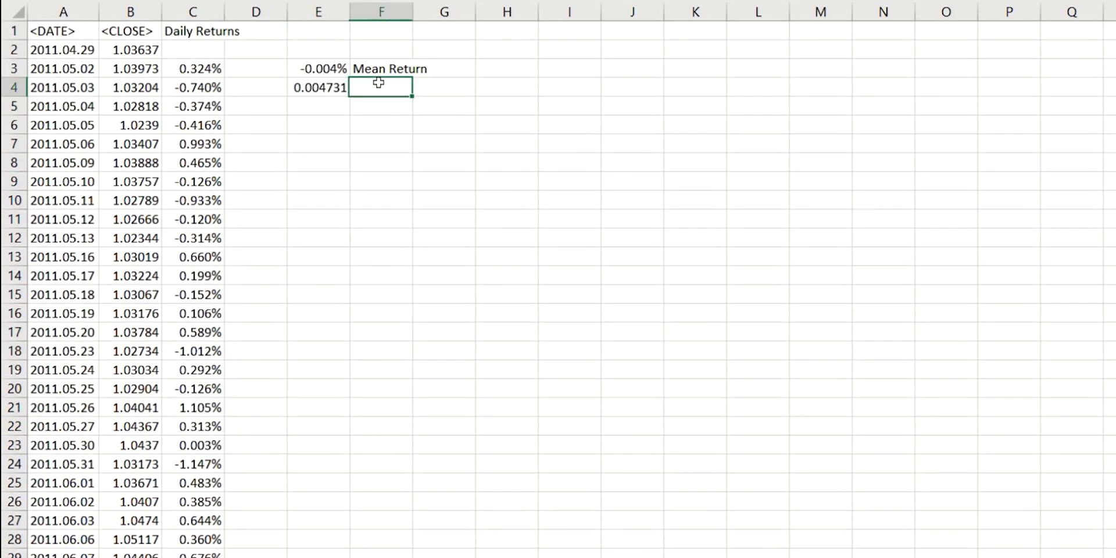
pyautogui.write('Std Dev')
pyautogui.click(435, 84)
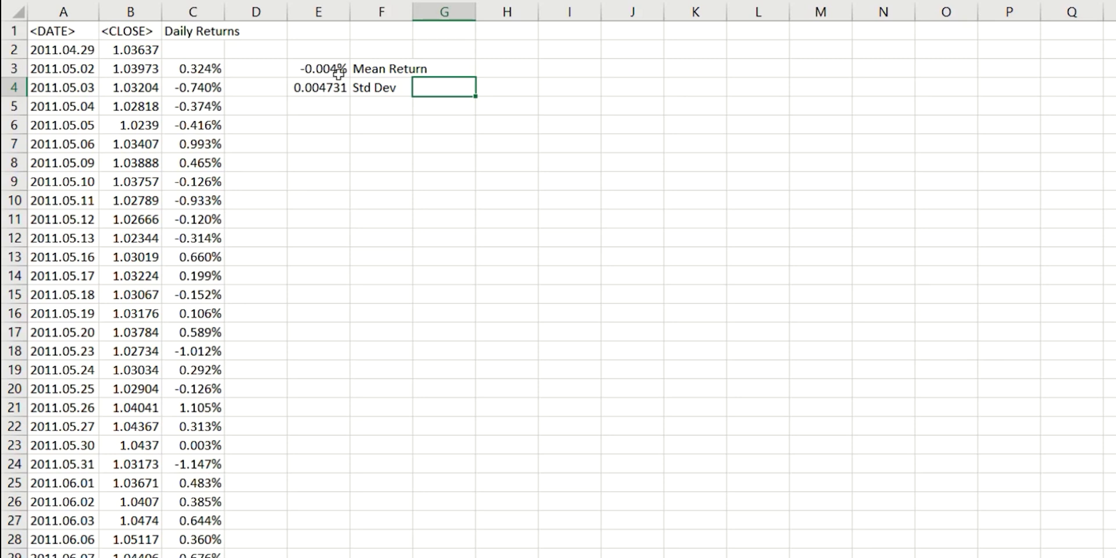
# Format E4 as a percentage with three decimals, showing 0.473%.
pyautogui.click(329, 89)
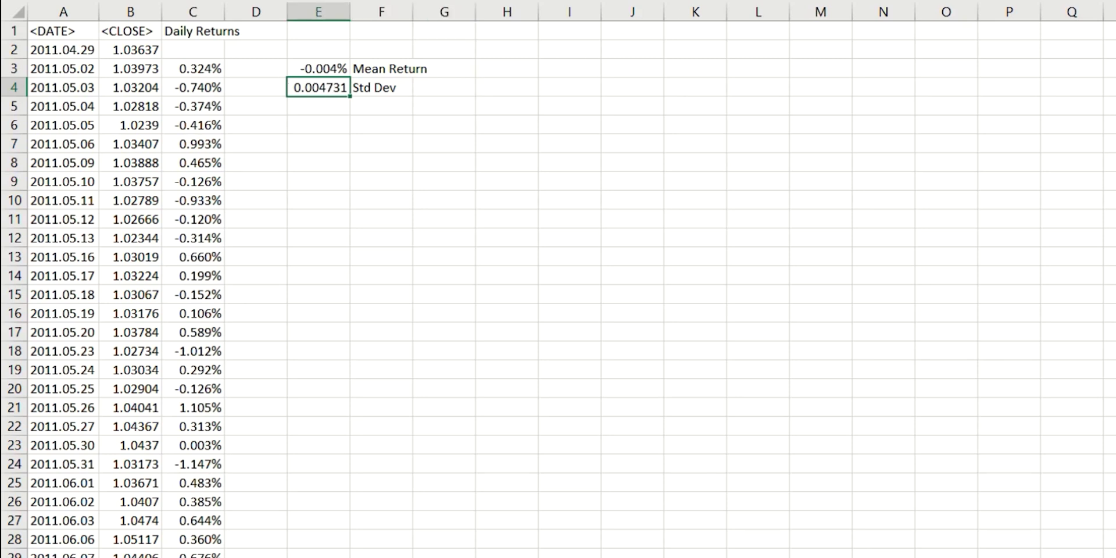
pyautogui.hotkey('ctrl', 'shift', '5')
pyautogui.hotkey('alt', 'h')
pyautogui.press('0')
pyautogui.hotkey('alt', 'h')
pyautogui.press('0')
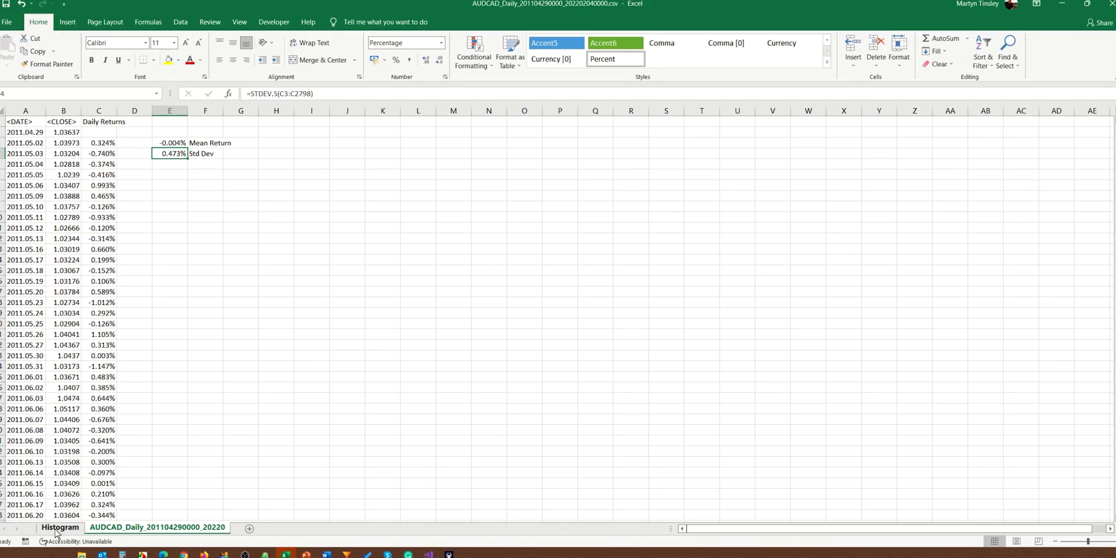
# On the Histogram sheet, duplicate the red mean line and place copies near -0.0046 and 0.0047.
pyautogui.click(60, 527)
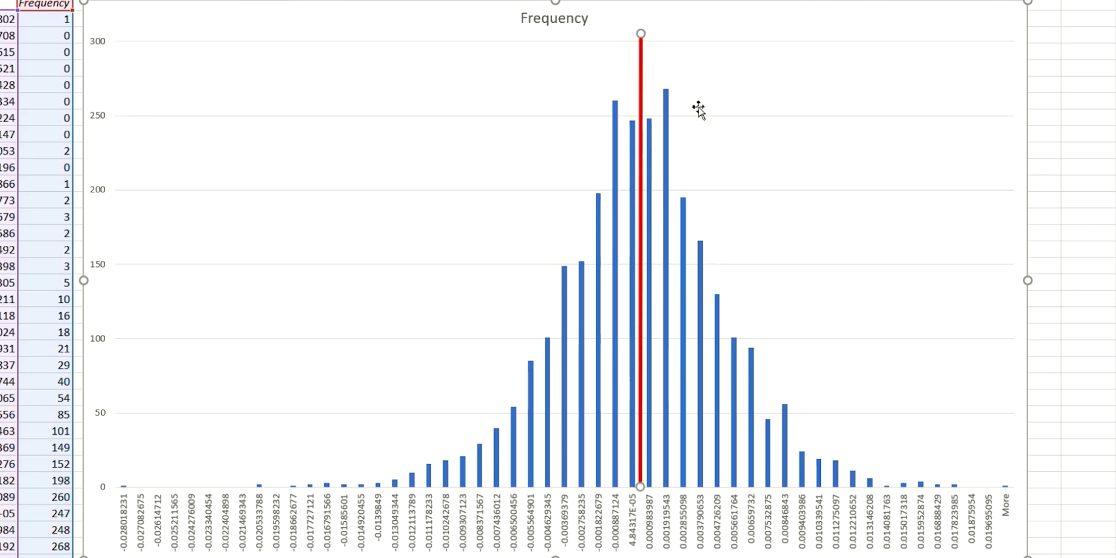
pyautogui.moveTo(669, 248)
pyautogui.hotkey('ctrl', 'c')
pyautogui.hotkey('ctrl', 'v')
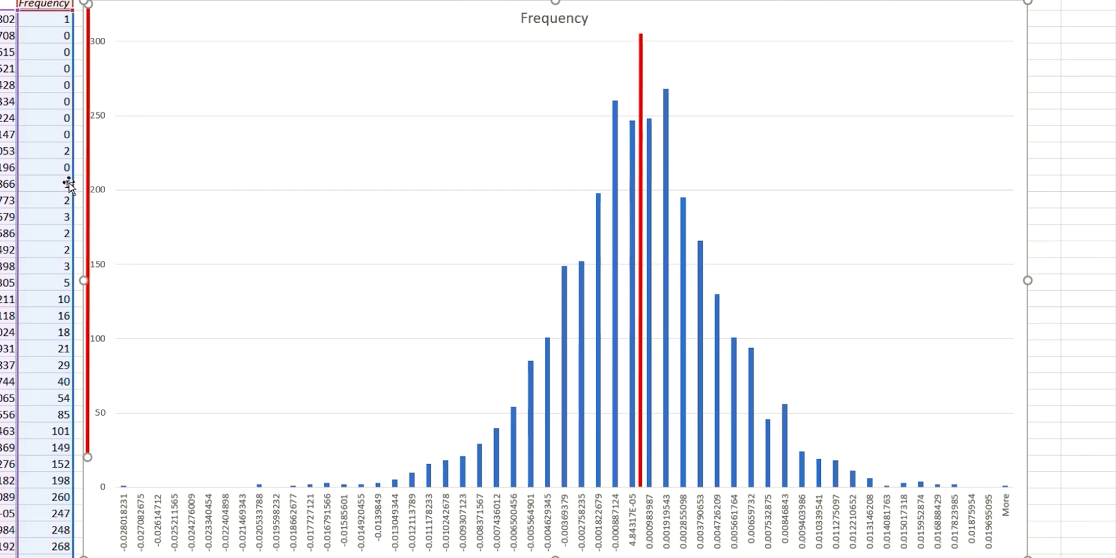
pyautogui.moveTo(88, 188); pyautogui.dragTo(542, 219)
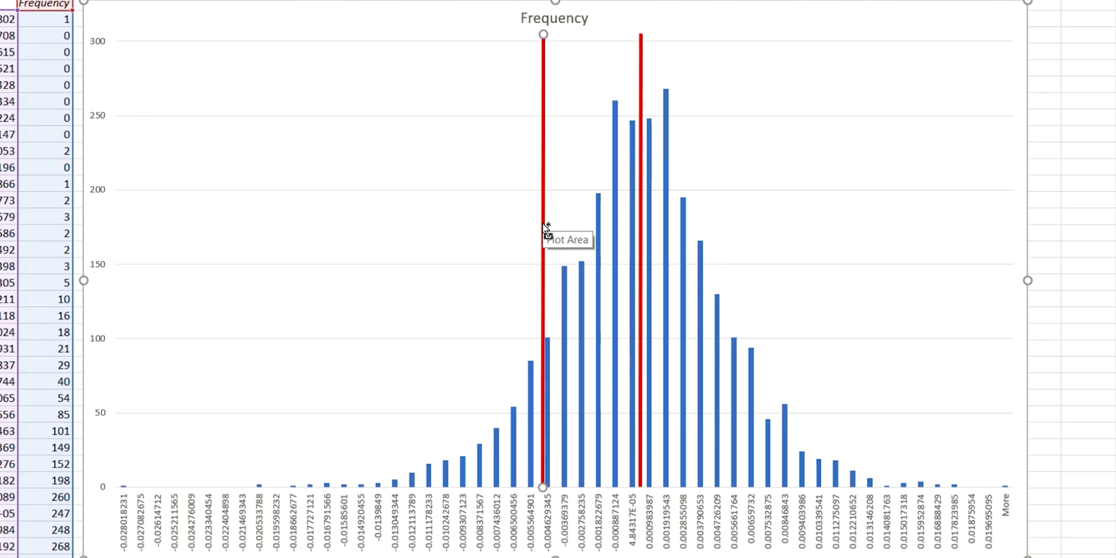
pyautogui.moveTo(548, 232); pyautogui.dragTo(725, 185)
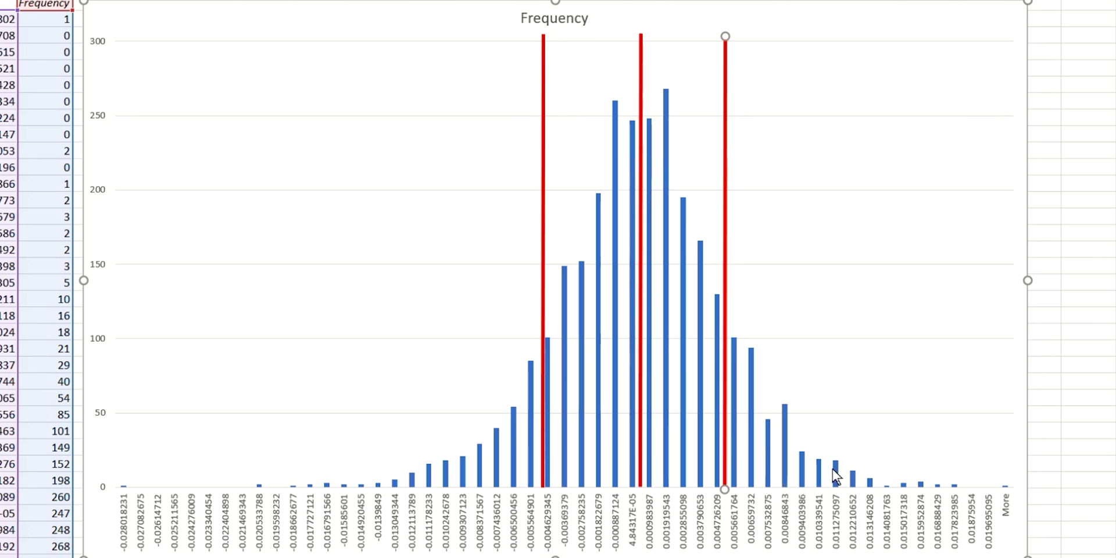
# Inspect the AUDCAD Frequency histogram bar values against the three red standard-deviation lines.
pyautogui.moveTo(840, 468)
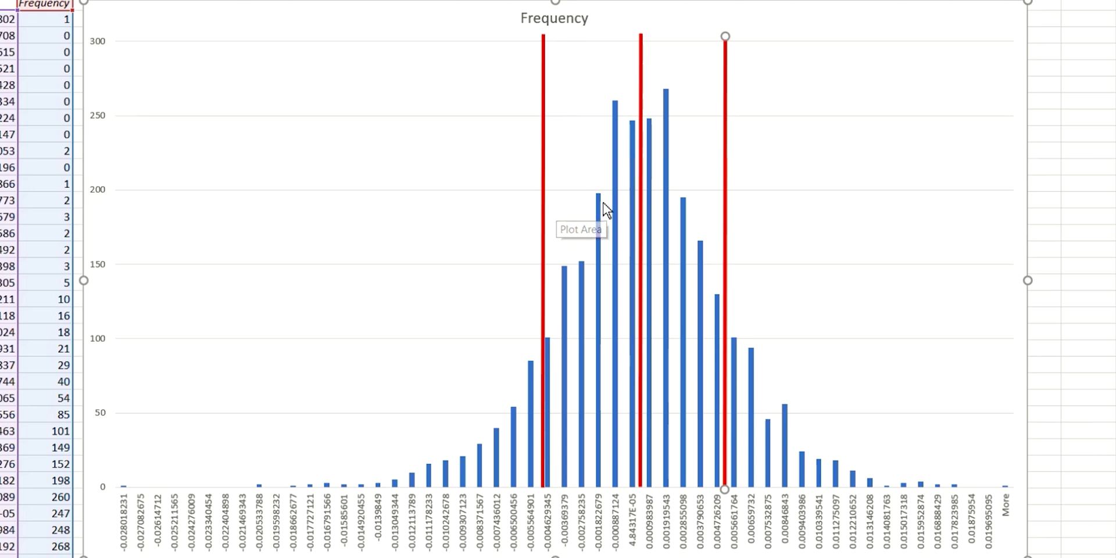
pyautogui.moveTo(625, 209)
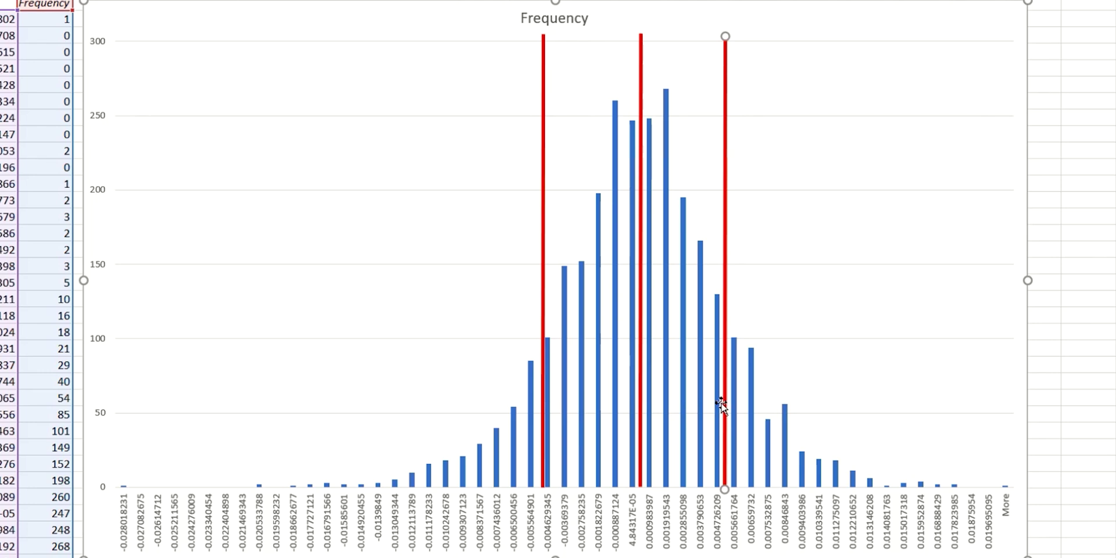
pyautogui.moveTo(721, 403)
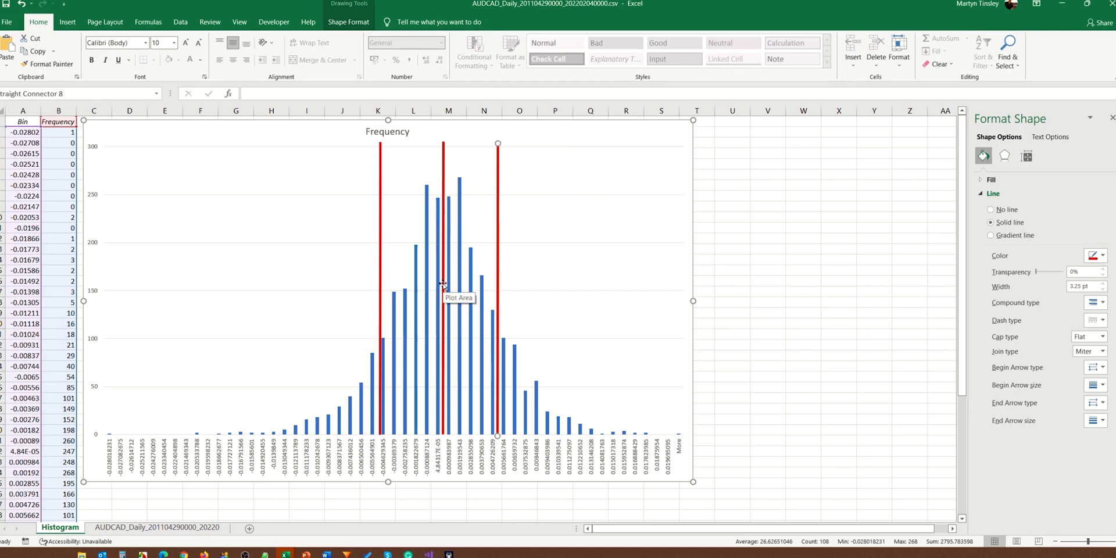
# View the AUDCAD daily data sheet showing Mean Return -0.004% and Std Dev 0.473%.
pyautogui.moveTo(429, 322)
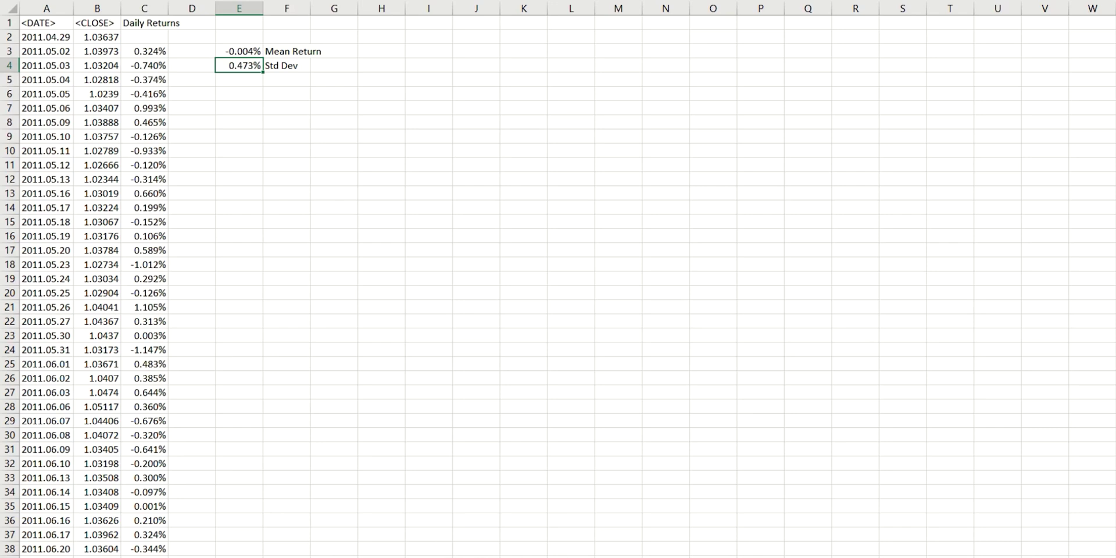
# Clear the final 2022.02.04 row so 2022.02.03 in row 2797 is the last entry.
pyautogui.scroll(-20, 559, 286)
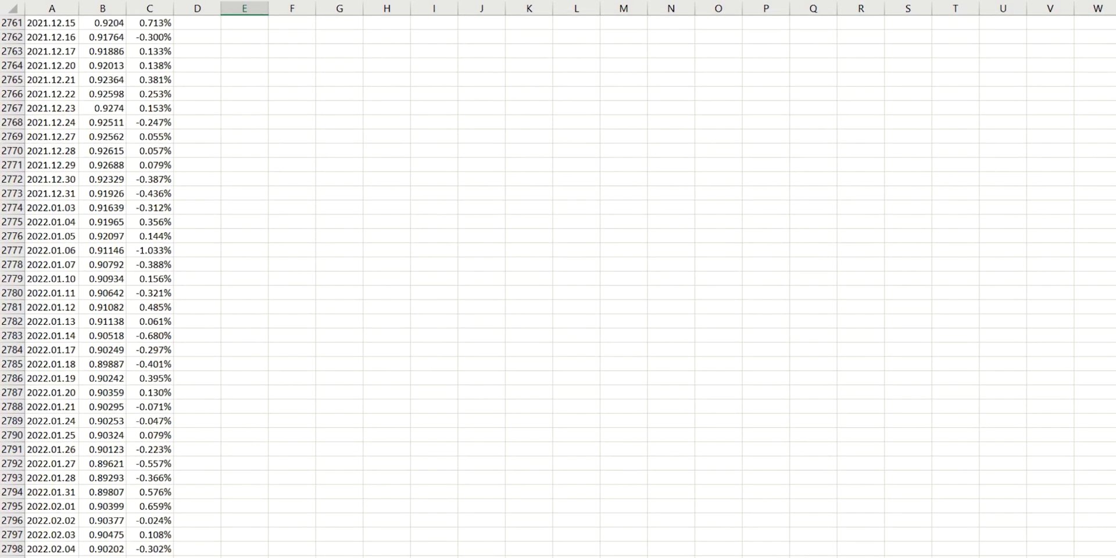
pyautogui.scroll(-5, 452, 344)
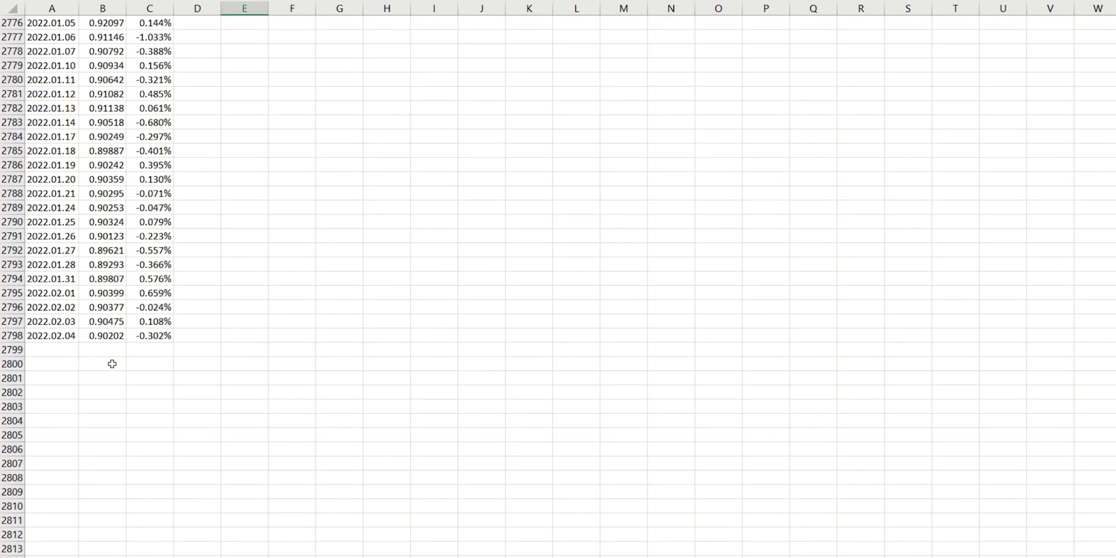
pyautogui.moveTo(50, 336); pyautogui.dragTo(150, 338)
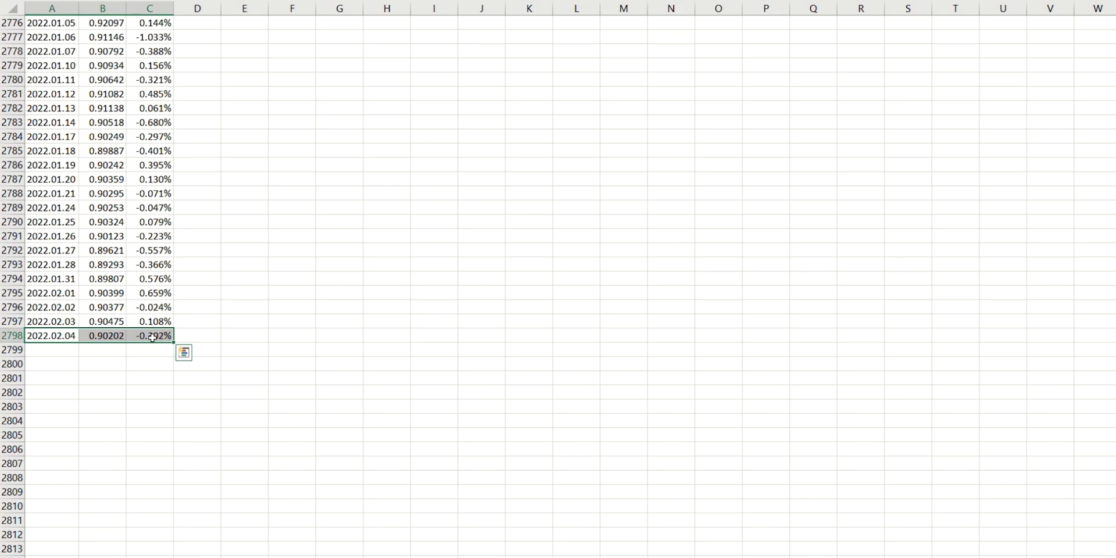
pyautogui.press('Delete')
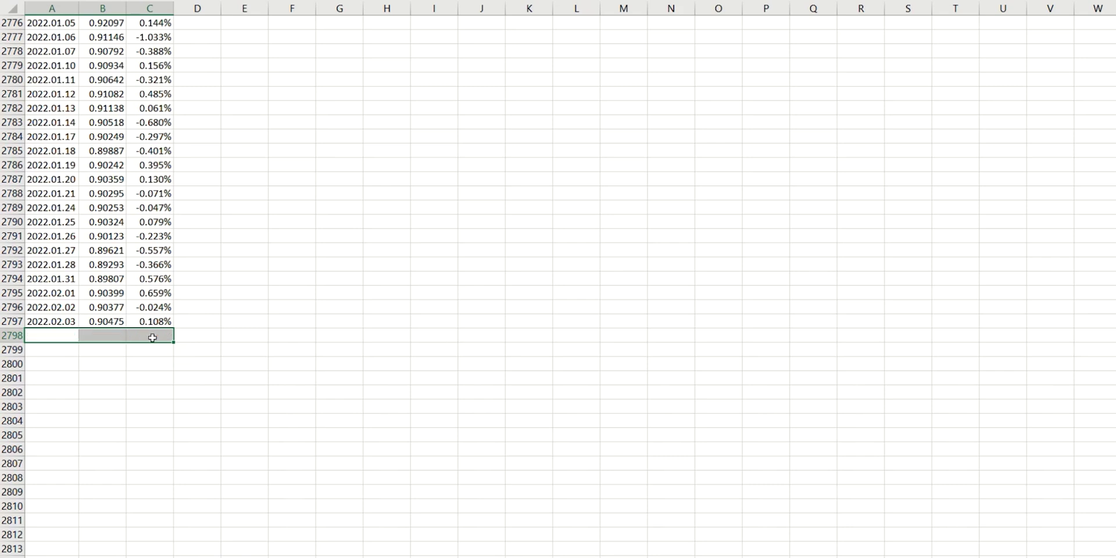
pyautogui.moveTo(152, 322); pyautogui.dragTo(70, 326)
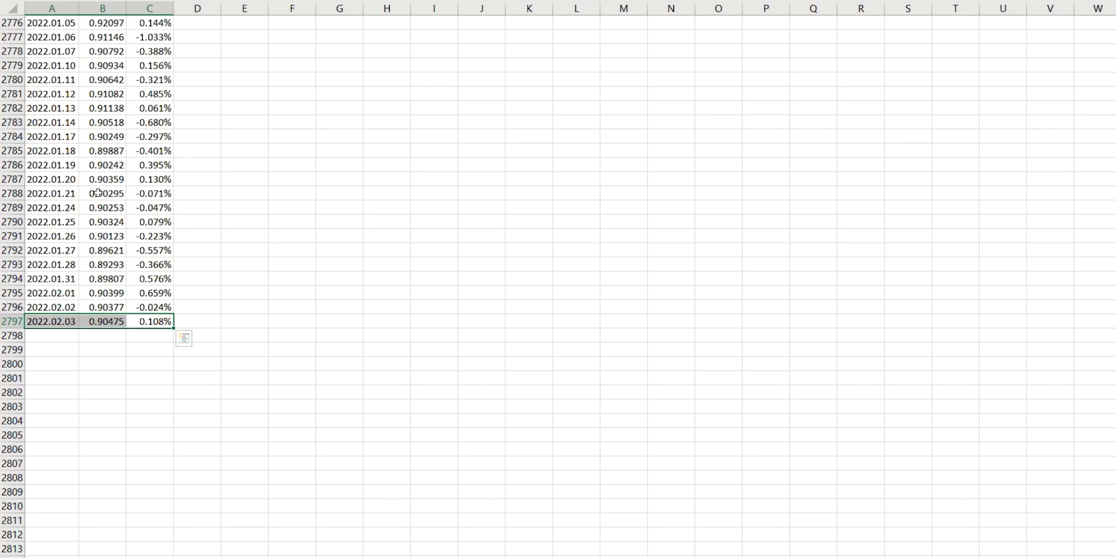
# Select the last 21 daily returns, C2777 to C2797.
pyautogui.click(195, 37)
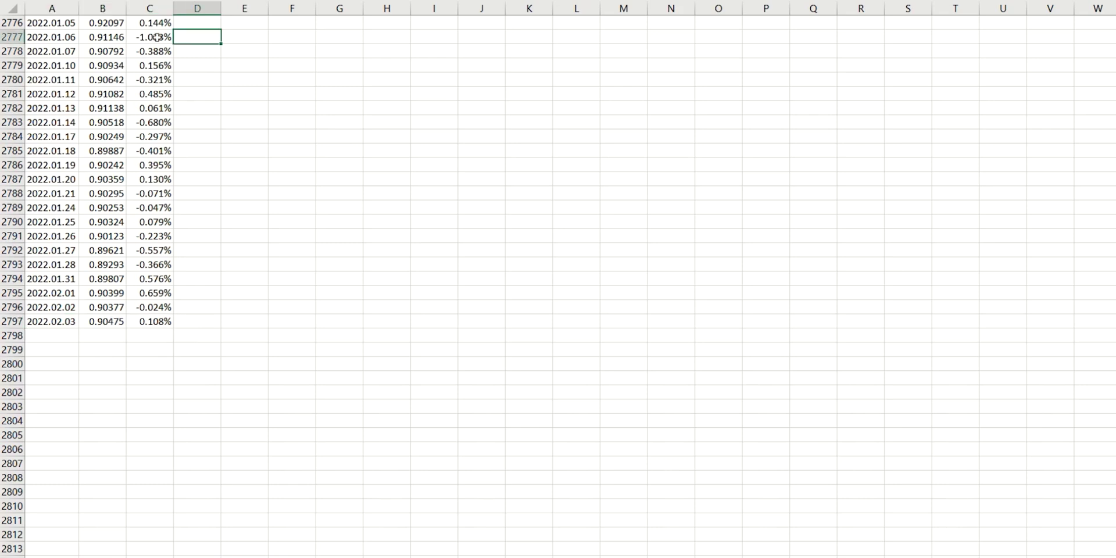
pyautogui.click(152, 38)
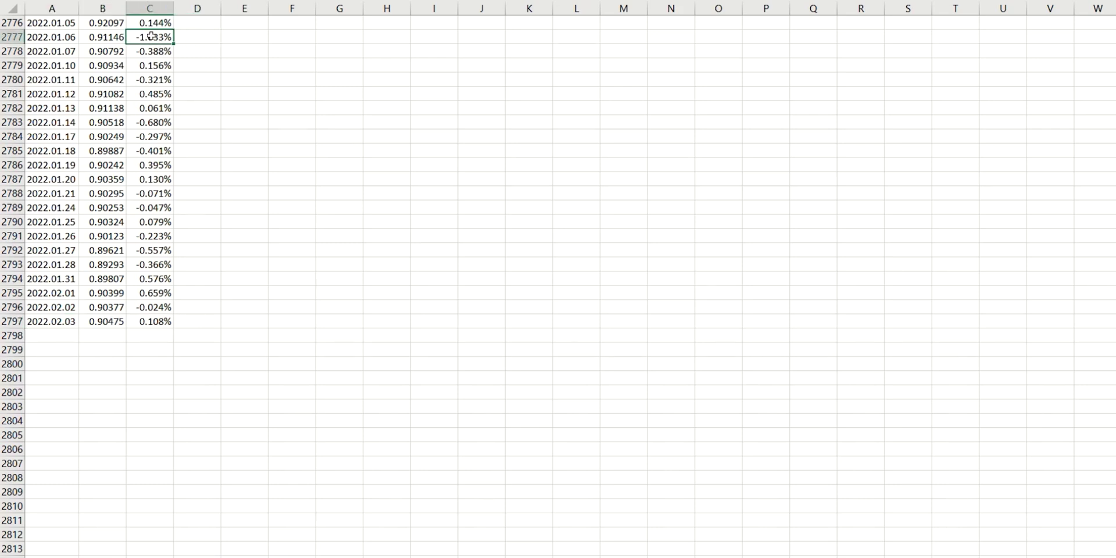
pyautogui.moveTo(152, 38); pyautogui.dragTo(147, 321)
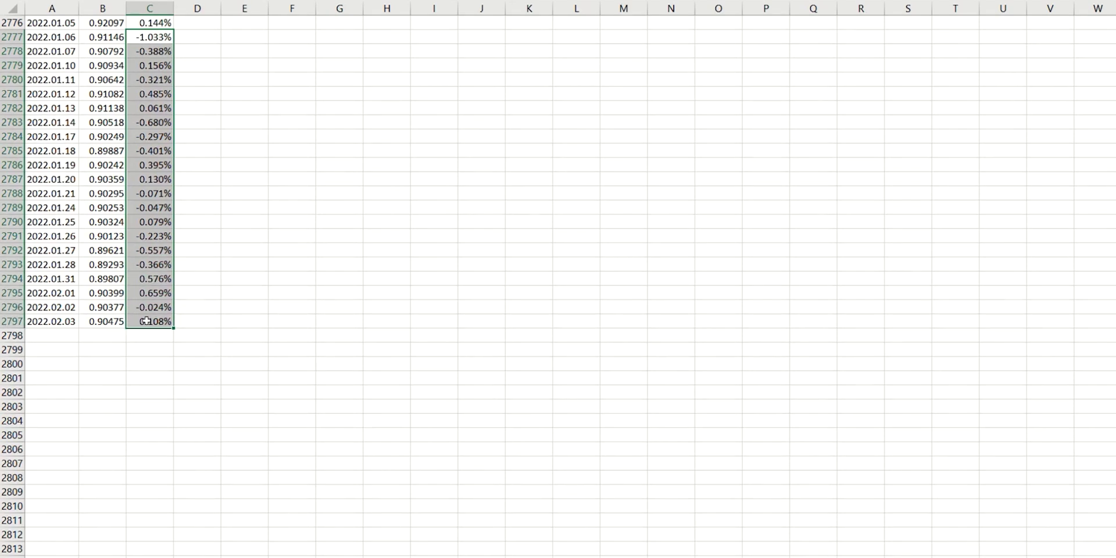
pyautogui.moveTo(147, 321); pyautogui.dragTo(146, 320)
# Enter =STDEV.S(C2777:C2797) in cell E2778.
pyautogui.click(239, 53)
pyautogui.write('=STD')
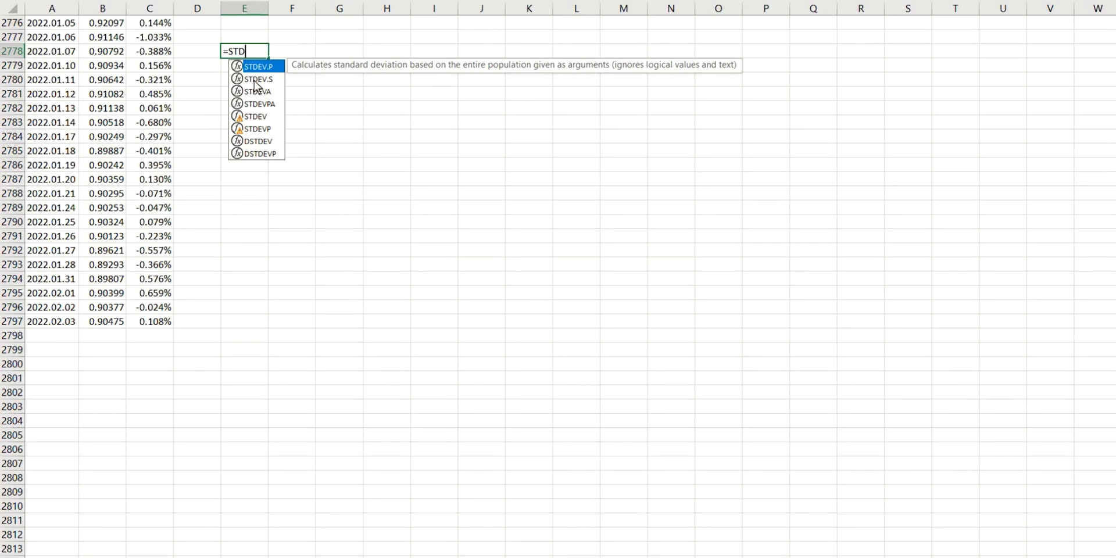
pyautogui.doubleClick(256, 79)
pyautogui.moveTo(151, 38); pyautogui.dragTo(155, 316)
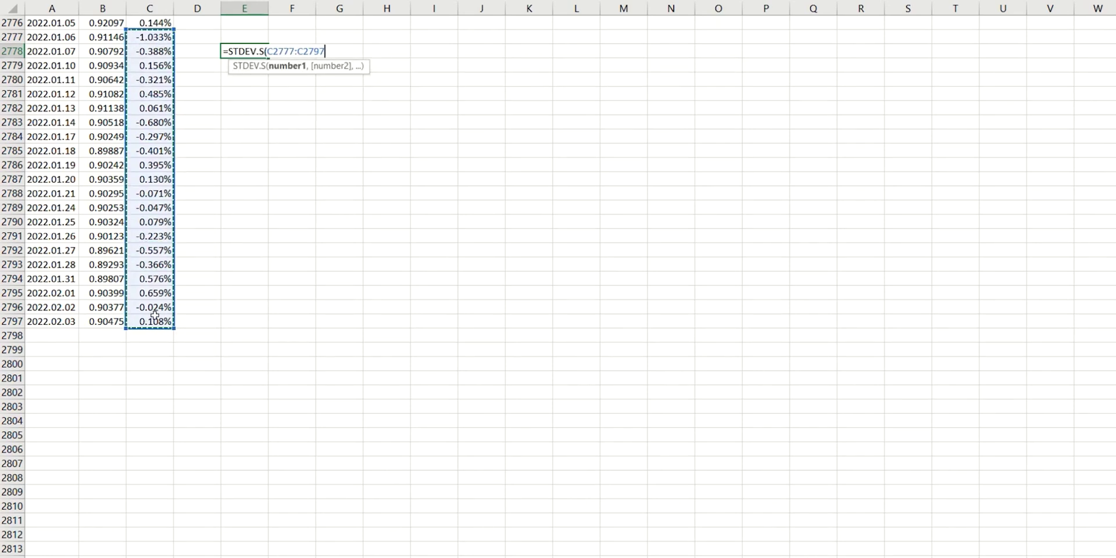
pyautogui.write(')')
pyautogui.press('Return')
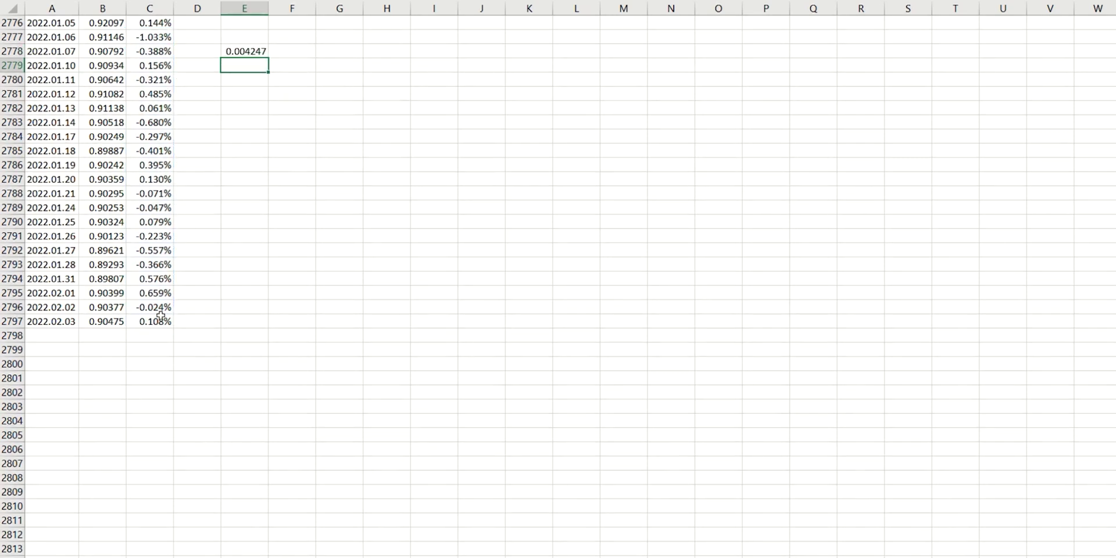
# Format E2778 as a percentage with three decimal places, showing 0.425%.
pyautogui.click(249, 52)
pyautogui.hotkey('ctrl', 'shift', '5')
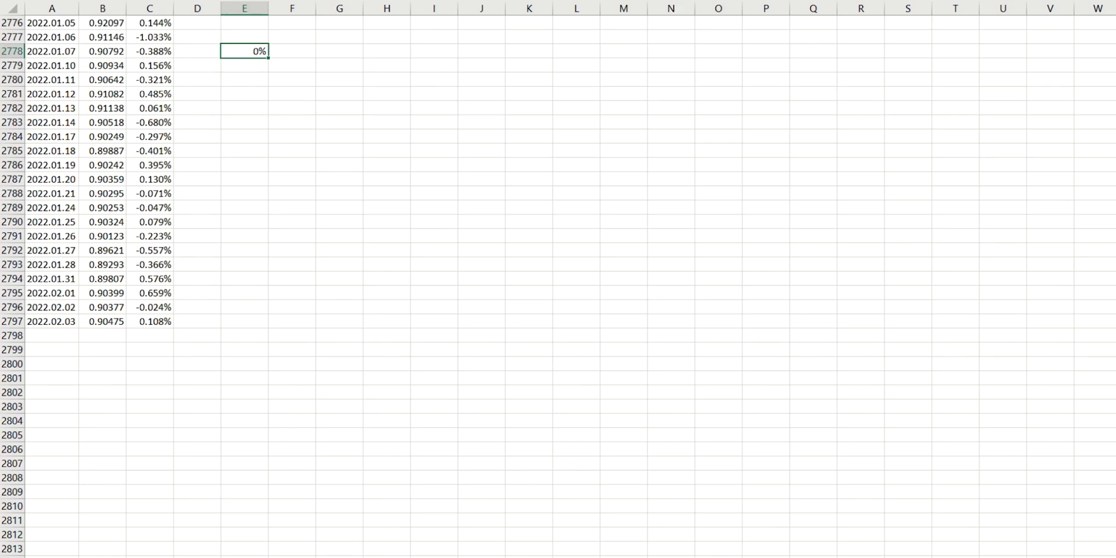
pyautogui.hotkey('alt', 'h')
pyautogui.press('0')
pyautogui.hotkey('alt', 'h')
pyautogui.press('0')
pyautogui.hotkey('alt', 'h')
pyautogui.press('0')
pyautogui.scroll(20, 558, 285)
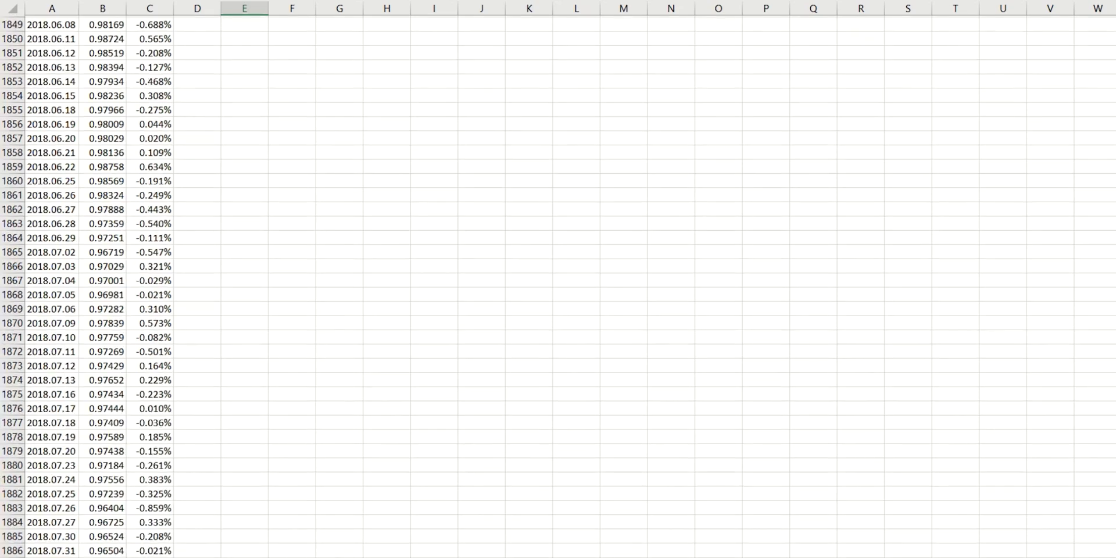